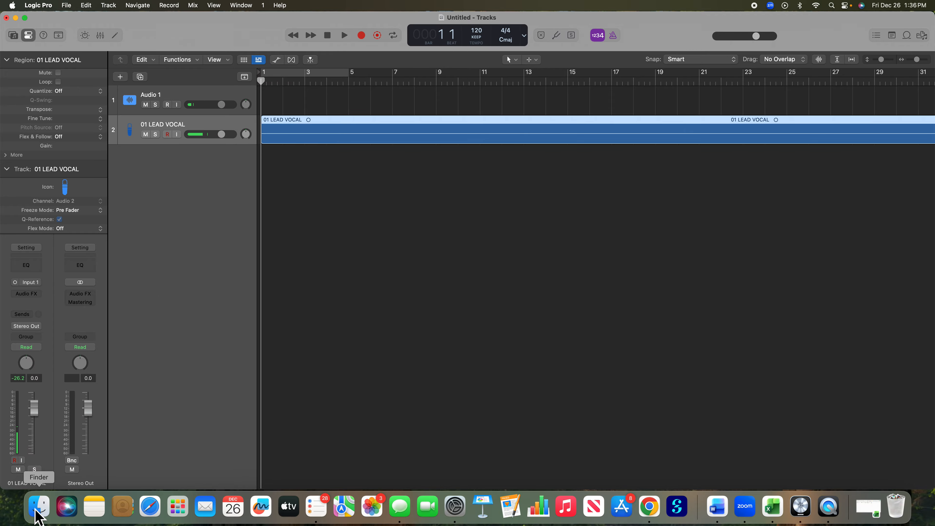
Step: Import the 03 ELEC GUITAR, 05 guitar and 07 bass audio files from Finder onto new tracks starting at bar 1
{"action": "left_click", "coordinate": [38, 506]}
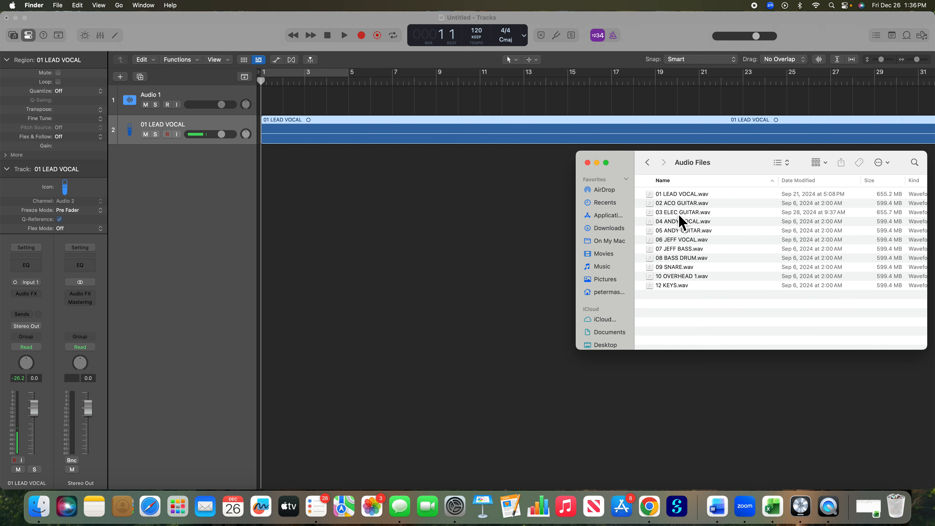
{"action": "left_click_drag", "start_coordinate": [680, 215], "coordinate": [266, 191]}
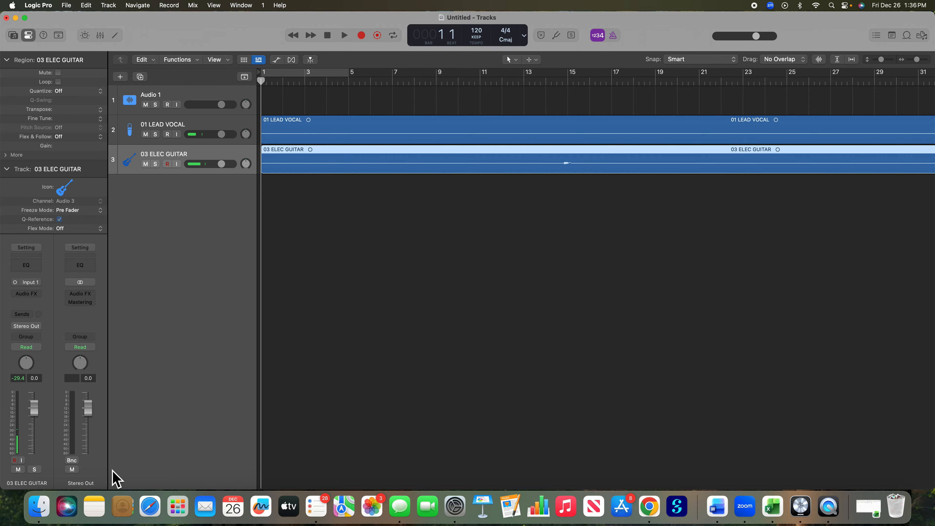
{"action": "left_click", "coordinate": [39, 508]}
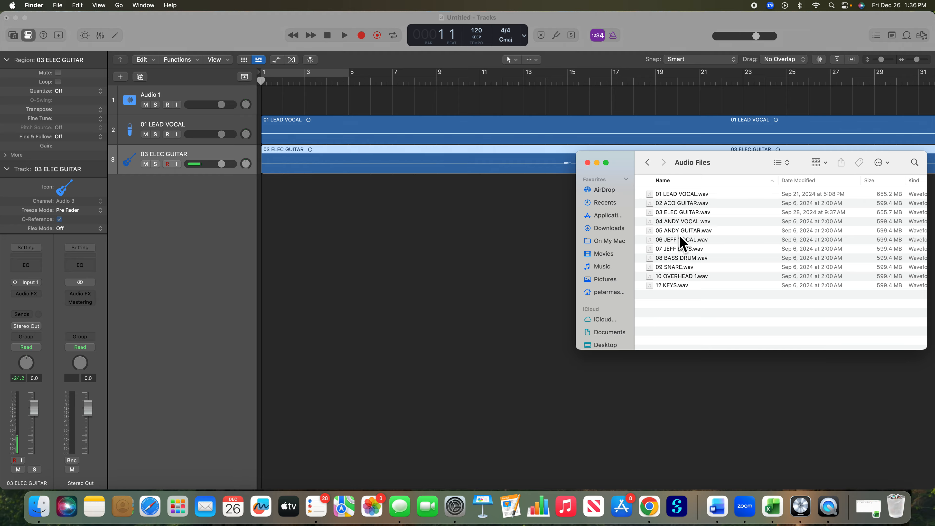
{"action": "left_click_drag", "start_coordinate": [681, 232], "coordinate": [266, 232]}
{"action": "left_click", "coordinate": [40, 512]}
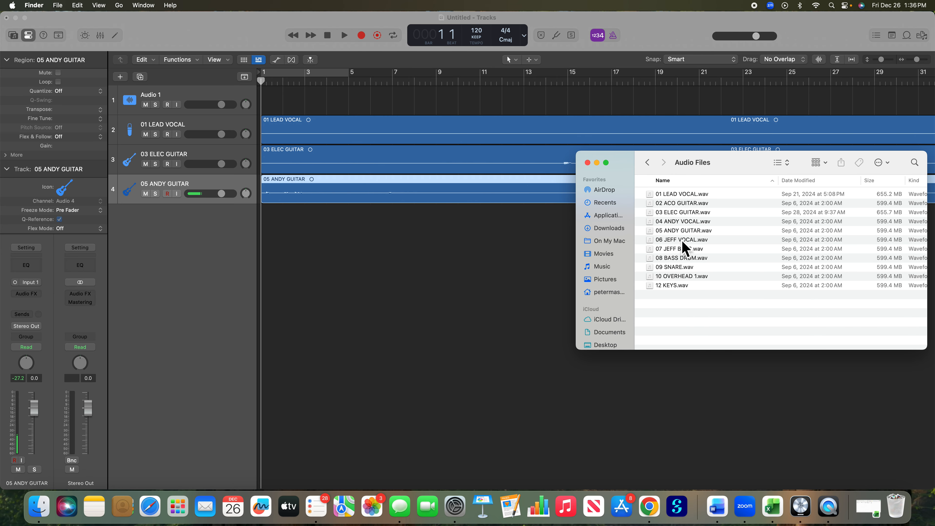
{"action": "left_click_drag", "start_coordinate": [687, 252], "coordinate": [263, 254]}
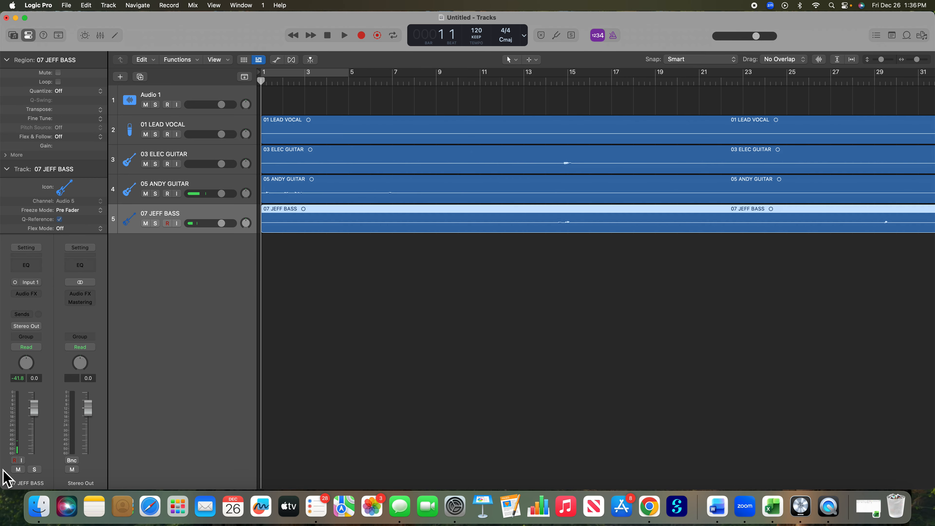
Step: Import the 08 BASS DRUM, 09 SNARE, 10 OVERHEAD 1 and 12 KEYS audio files from Finder onto new tracks starting at bar 1
{"action": "left_click", "coordinate": [41, 511]}
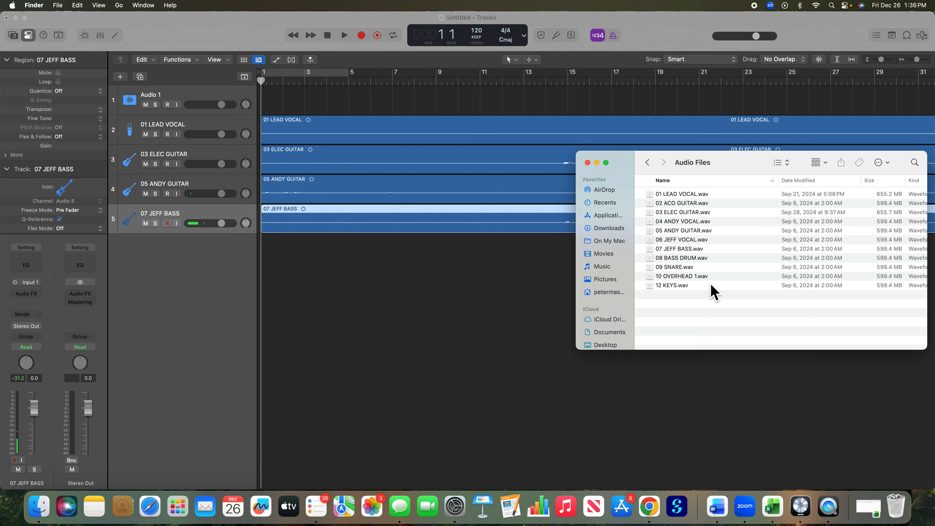
{"action": "left_click_drag", "start_coordinate": [681, 259], "coordinate": [262, 260]}
{"action": "left_click_drag", "start_coordinate": [682, 271], "coordinate": [261, 299]}
{"action": "left_click_drag", "start_coordinate": [688, 279], "coordinate": [266, 317]}
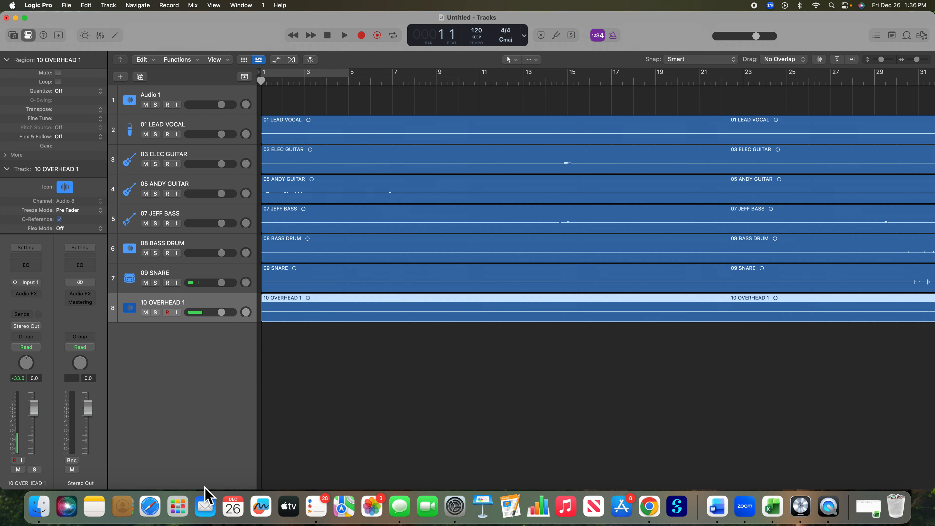
{"action": "left_click", "coordinate": [38, 506]}
{"action": "left_click", "coordinate": [700, 287]}
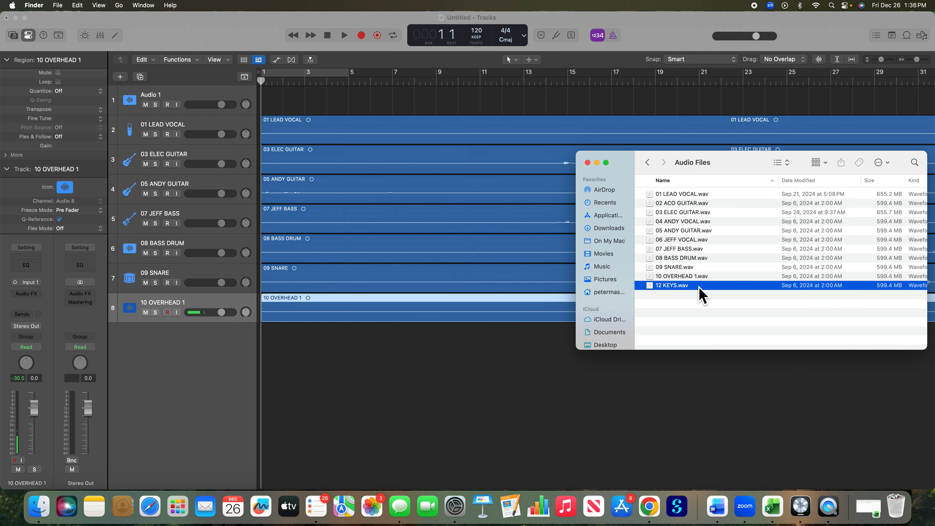
{"action": "left_click_drag", "start_coordinate": [681, 287], "coordinate": [265, 337]}
{"action": "left_click", "coordinate": [552, 442]}
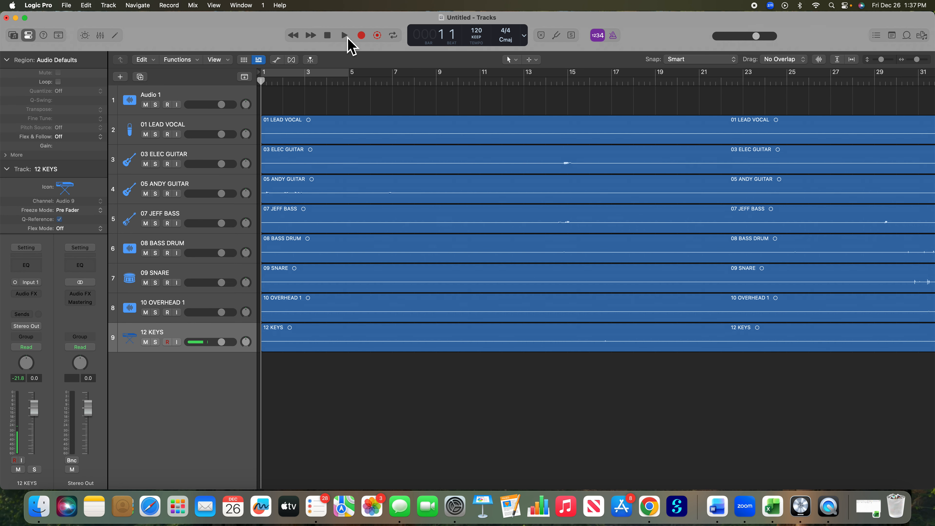
Step: Set a cycle range around the song's main waveform section, from about bar 33 to bar 101
{"action": "left_click_drag", "start_coordinate": [917, 60], "coordinate": [914, 60]}
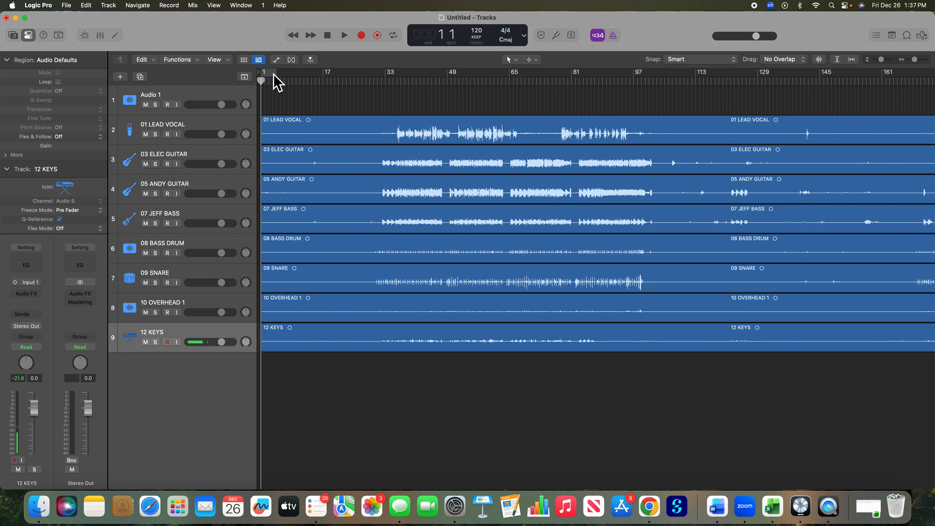
{"action": "left_click_drag", "start_coordinate": [267, 69], "coordinate": [649, 92]}
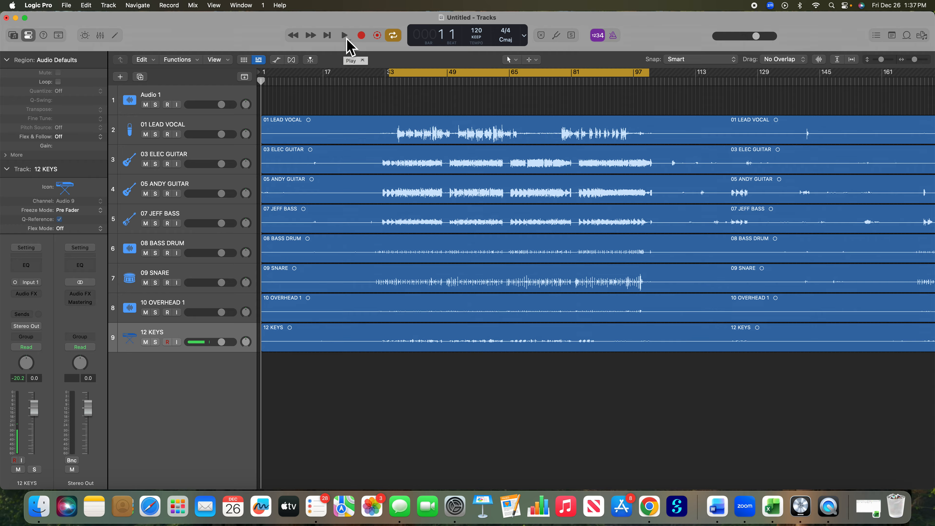
Step: Show the Mixer below the tracks and reduce its height so more of the track lanes fit
{"action": "left_click", "coordinate": [193, 5]}
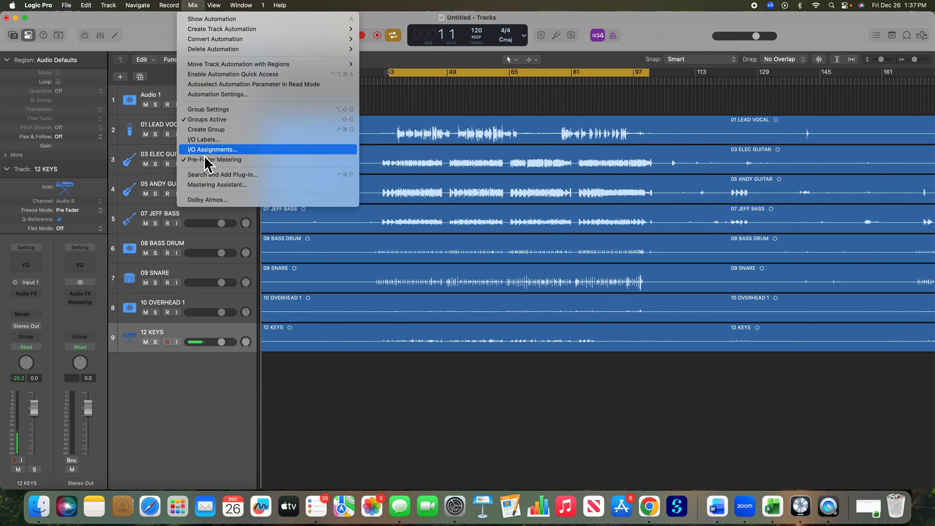
{"action": "mouse_move", "coordinate": [220, 74]}
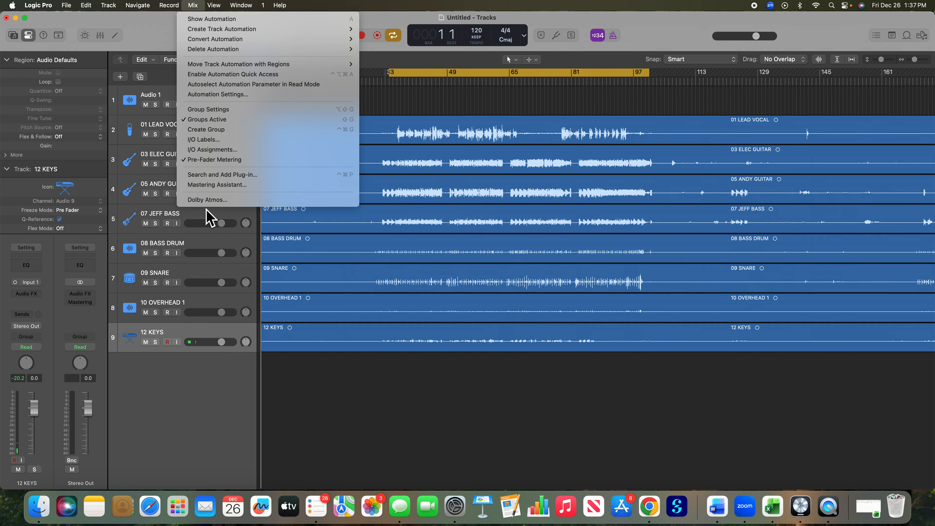
{"action": "mouse_move", "coordinate": [217, 7]}
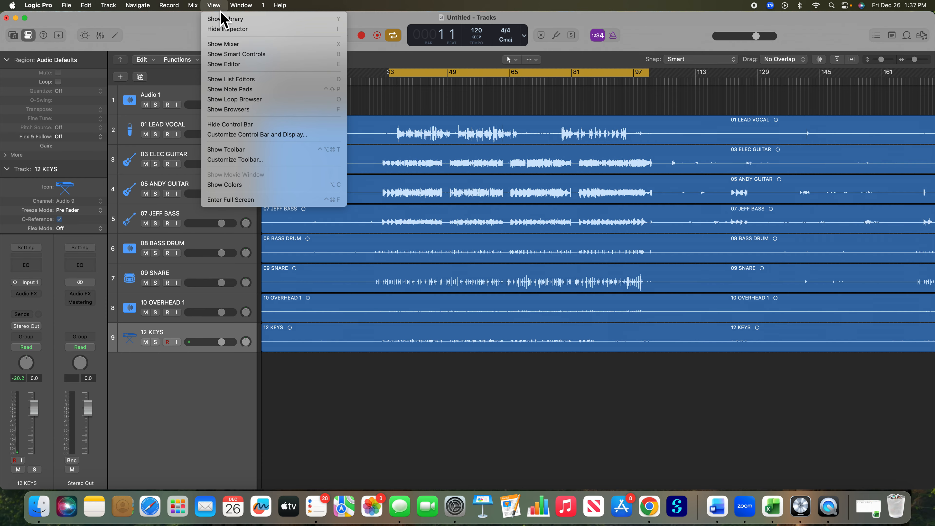
{"action": "left_click", "coordinate": [220, 46]}
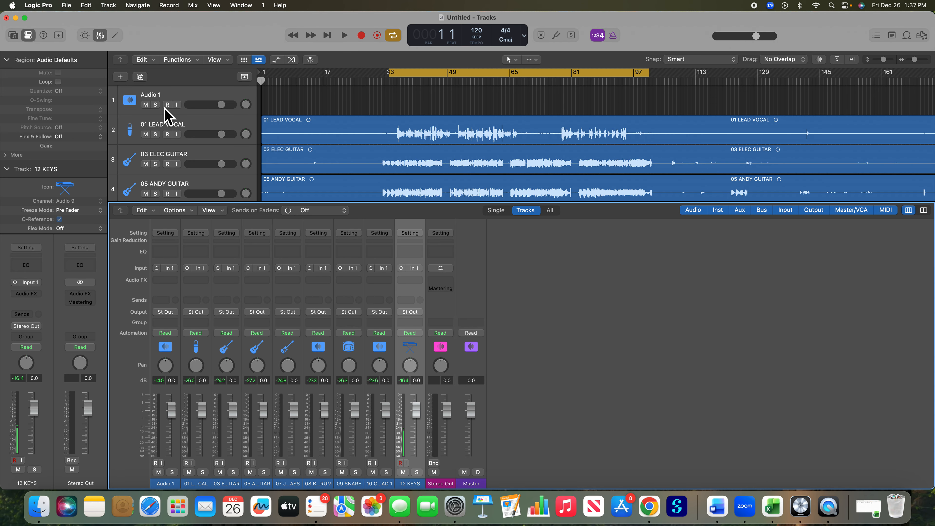
{"action": "left_click_drag", "start_coordinate": [404, 209], "coordinate": [416, 329]}
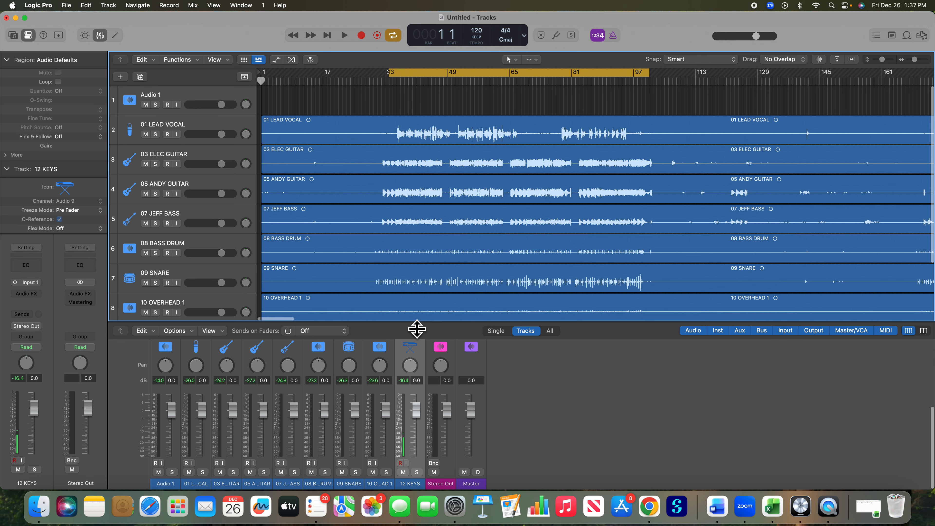
Step: During playback, lower the electric guitar to -10.4 dB, the 05 guitar to -11.0 dB and the lead vocal to -3.3 dB
{"action": "left_click", "coordinate": [345, 36]}
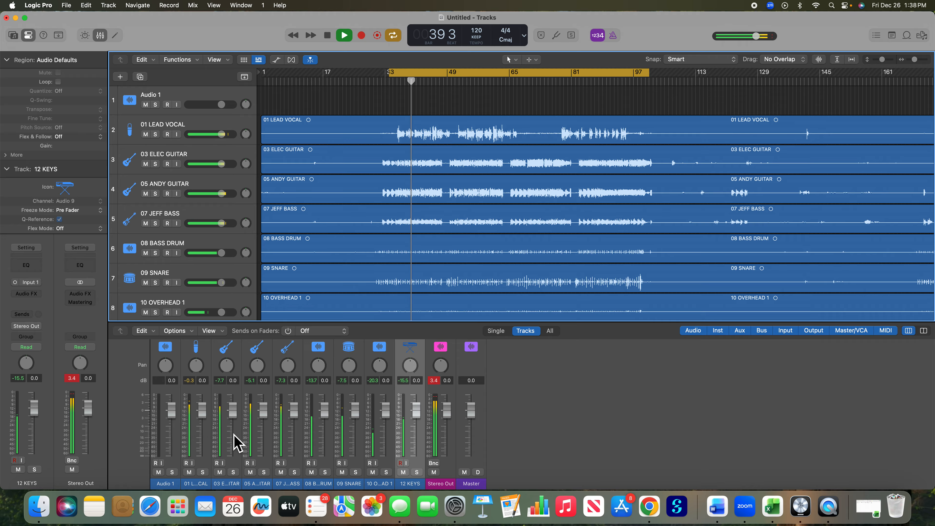
{"action": "left_click_drag", "start_coordinate": [234, 415], "coordinate": [263, 432]}
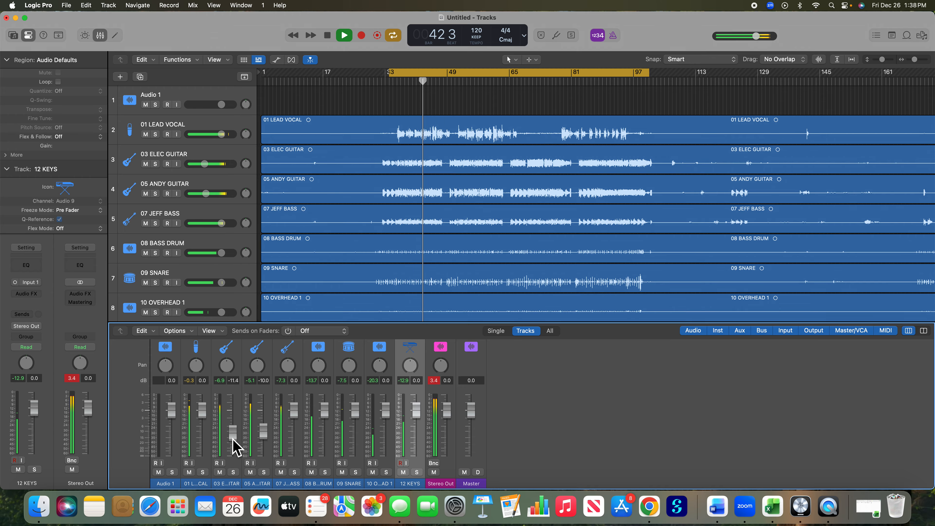
{"action": "left_click_drag", "start_coordinate": [265, 428], "coordinate": [232, 431]}
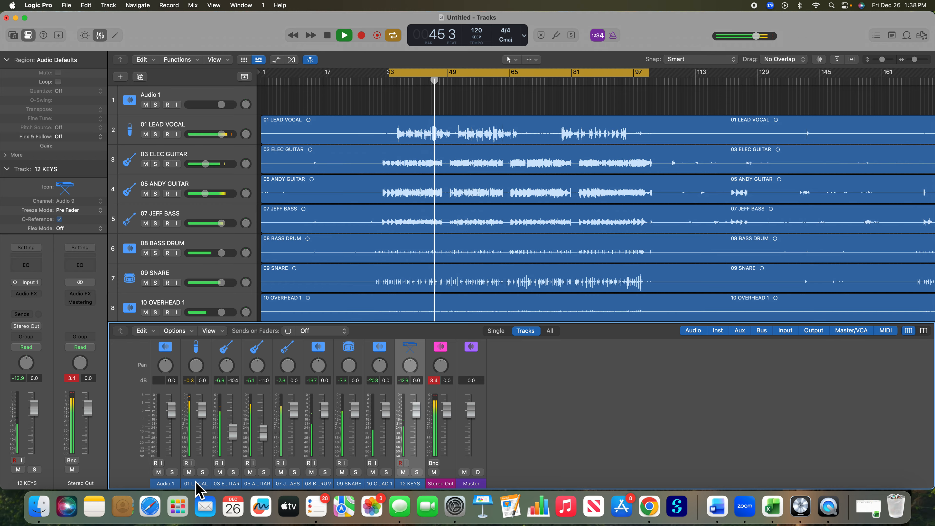
{"action": "left_click_drag", "start_coordinate": [202, 411], "coordinate": [202, 420]}
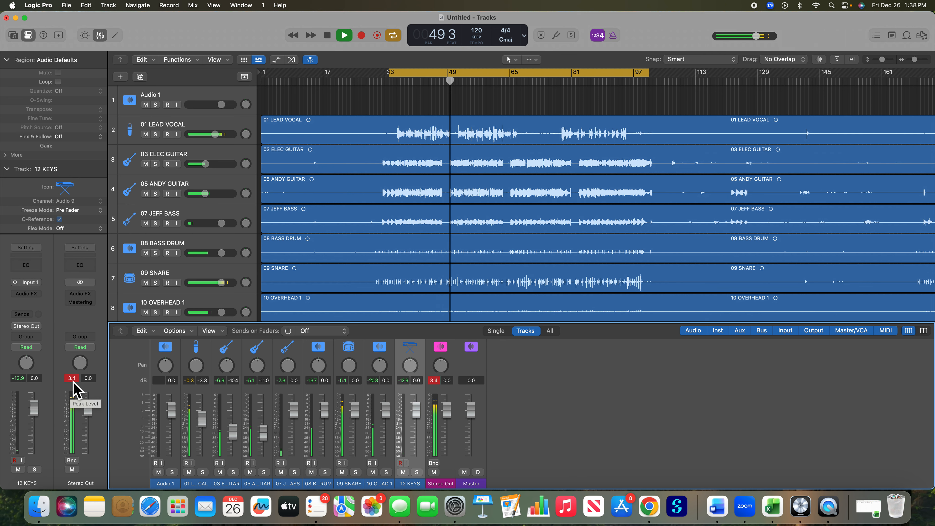
Step: During playback, set the 07 bass to -2.3 dB, bass drum and snare to -0.7, overhead to -0.9 and keys to 0.6
{"action": "left_click", "coordinate": [345, 36]}
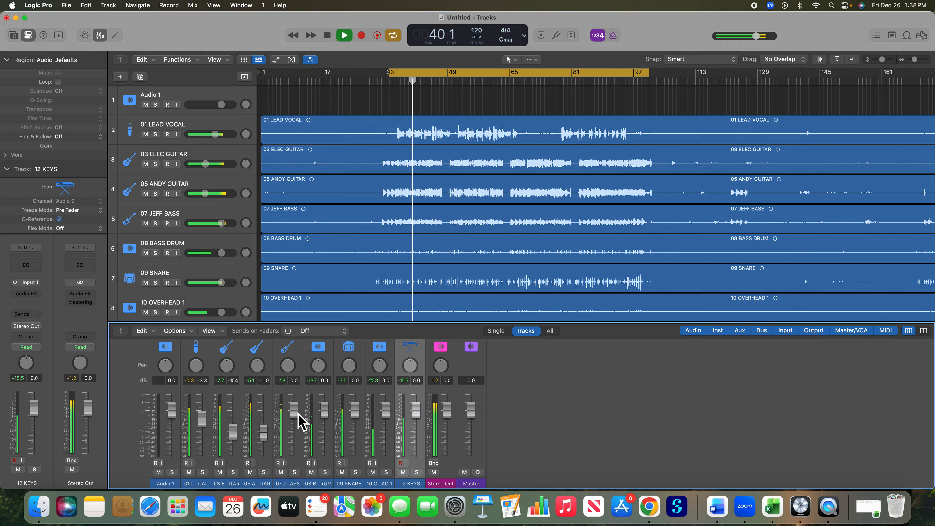
{"action": "left_click_drag", "start_coordinate": [295, 412], "coordinate": [417, 412]}
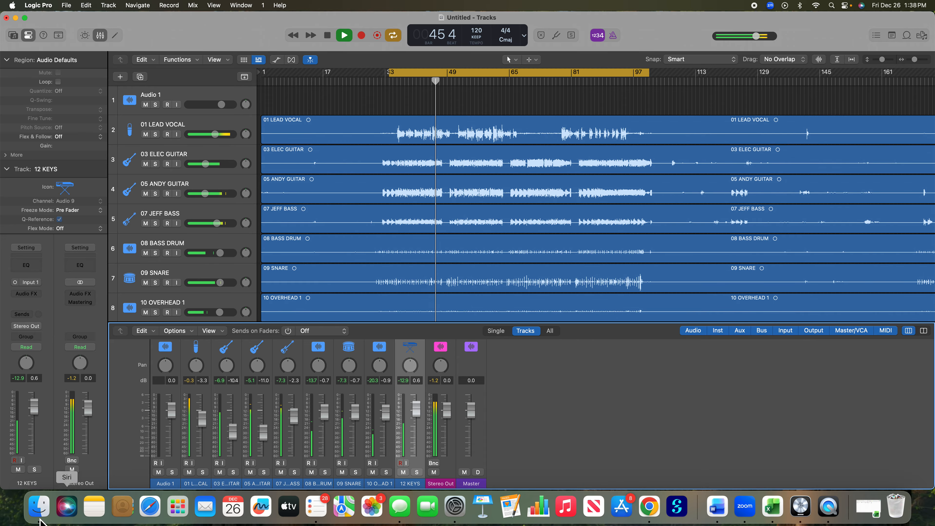
Step: Audition the keys track in solo, return to the full mix, raise the keys to 1.1 dB and stop playback
{"action": "left_click", "coordinate": [417, 472]}
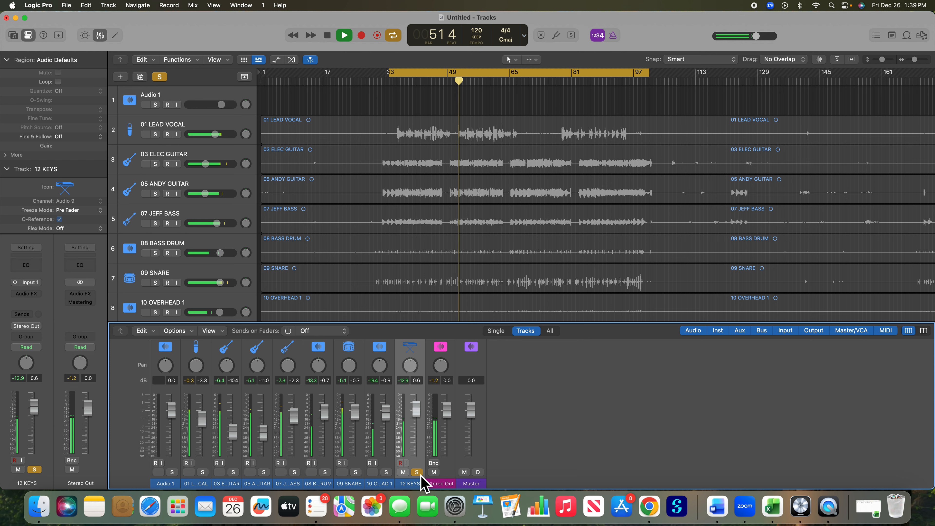
{"action": "left_click", "coordinate": [420, 474]}
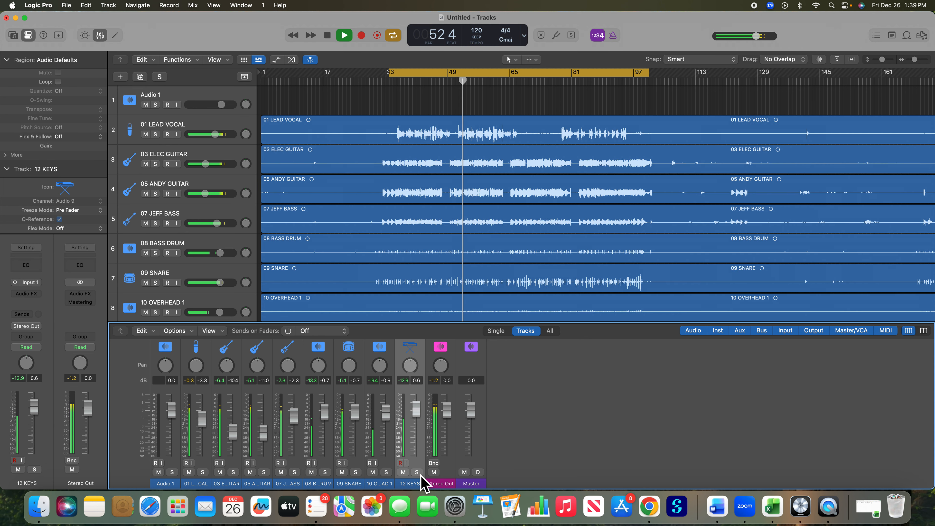
{"action": "left_click_drag", "start_coordinate": [417, 409], "coordinate": [417, 407]}
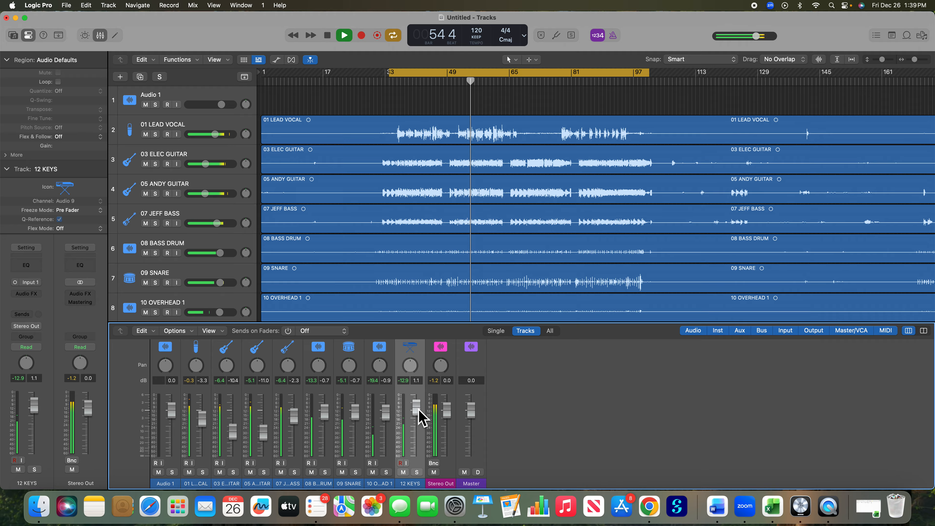
{"action": "left_click", "coordinate": [328, 35]}
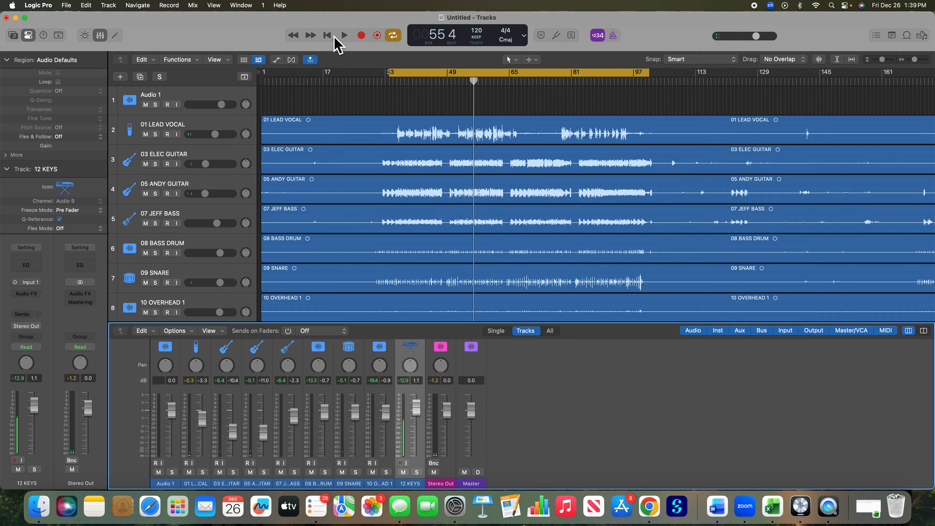
Step: Solo the 01 LEAD VOCAL track, play it and lower its volume to -7.0 dB
{"action": "left_click", "coordinate": [205, 124]}
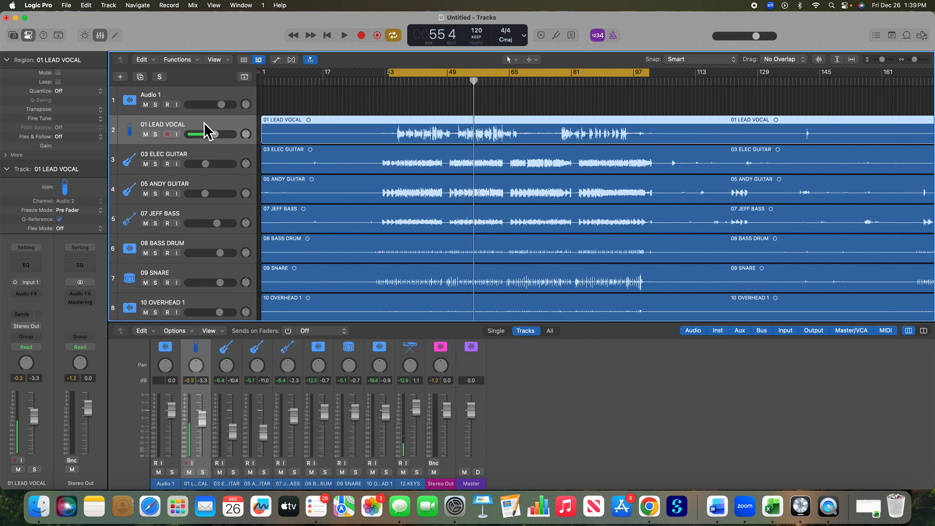
{"action": "scroll", "coordinate": [254, 129], "scroll_direction": "down", "scroll_amount": 1}
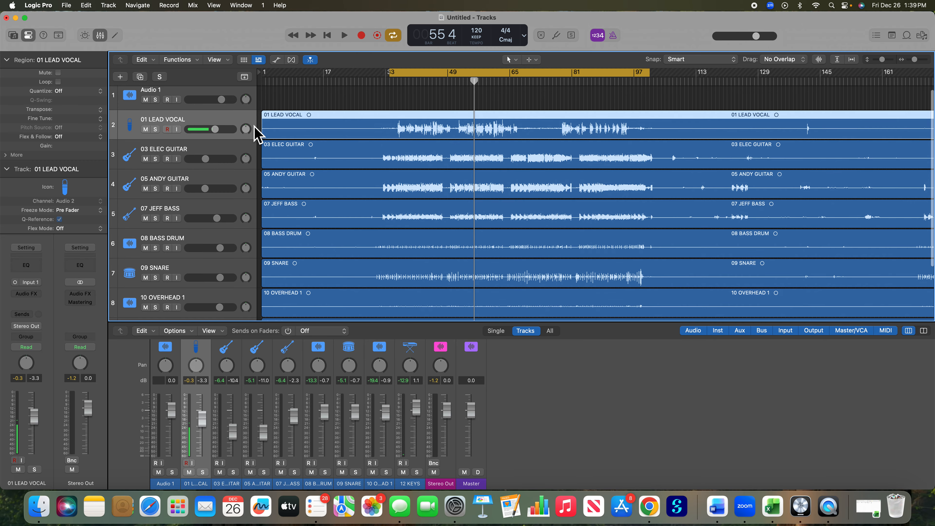
{"action": "left_click", "coordinate": [156, 132]}
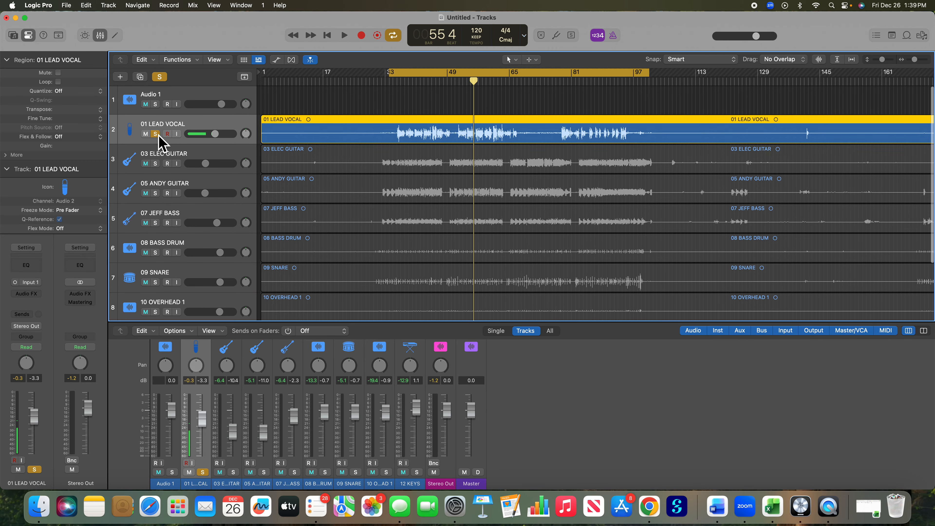
{"action": "scroll", "coordinate": [267, 133], "scroll_direction": "right", "scroll_amount": 1}
{"action": "left_click", "coordinate": [345, 35]}
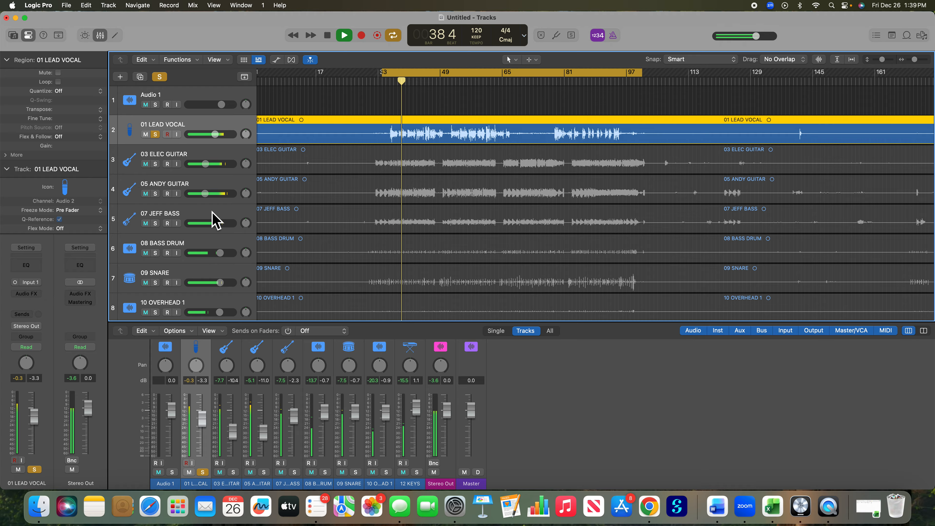
{"action": "left_click_drag", "start_coordinate": [216, 137], "coordinate": [210, 137]}
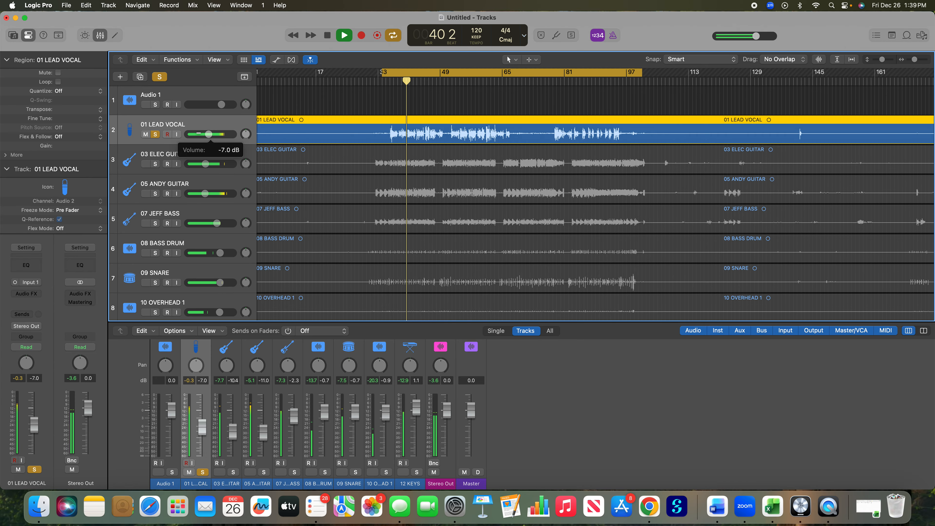
Step: Add a Channel EQ to the lead vocal and load the Male Vox 01 preset from the Voice category
{"action": "left_click", "coordinate": [27, 265]}
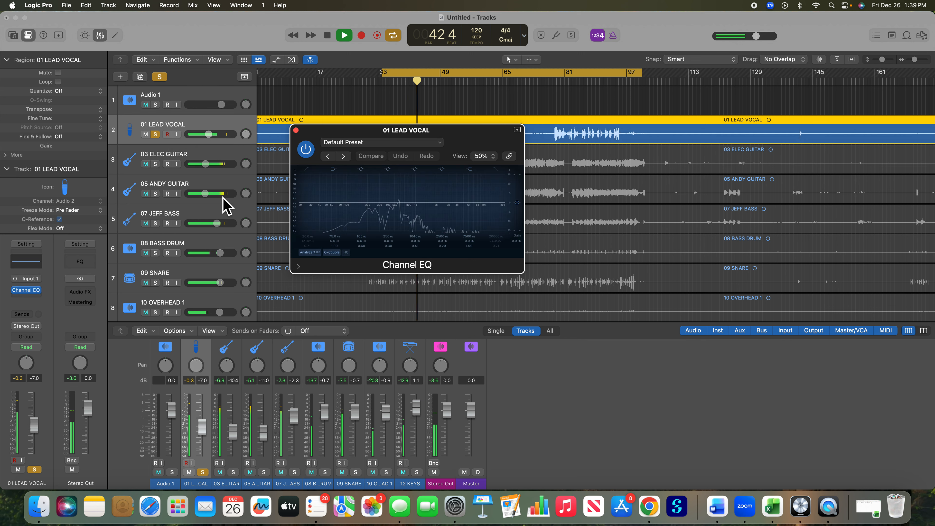
{"action": "left_click", "coordinate": [413, 142]}
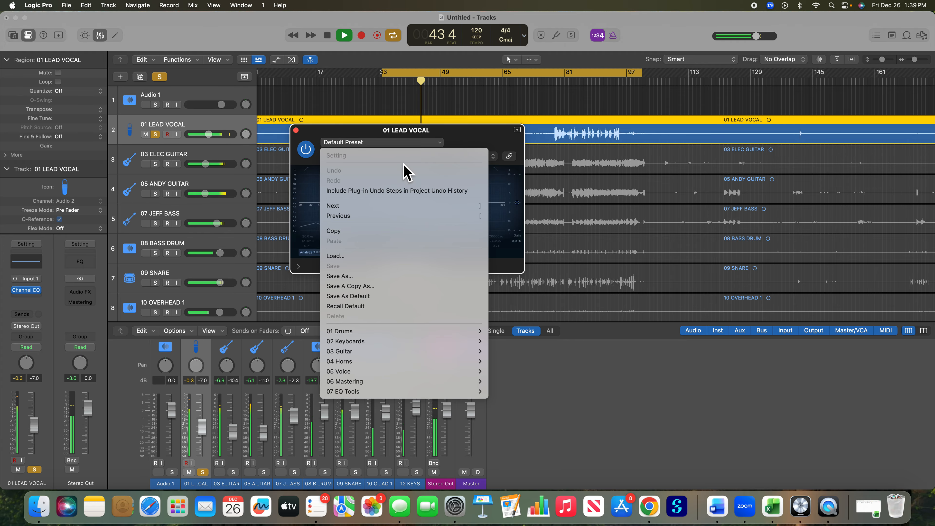
{"action": "mouse_move", "coordinate": [351, 374]}
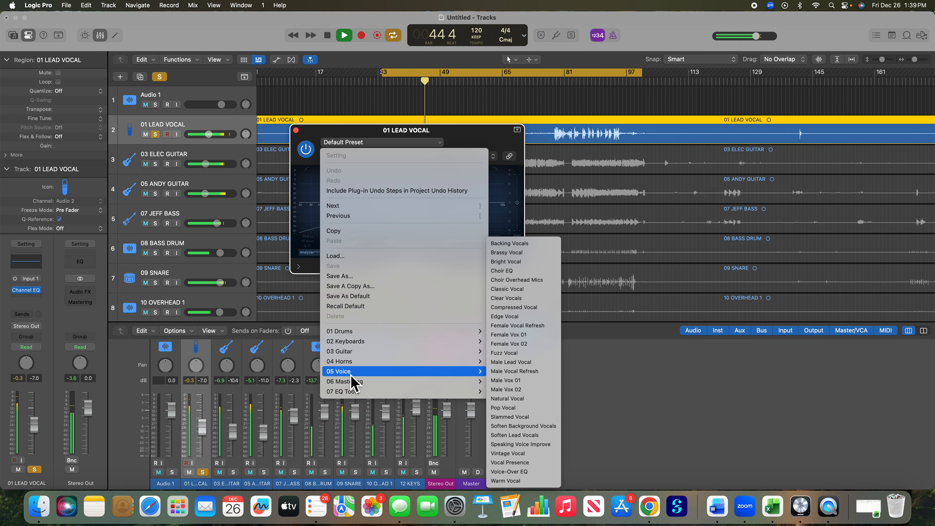
{"action": "left_click", "coordinate": [532, 383]}
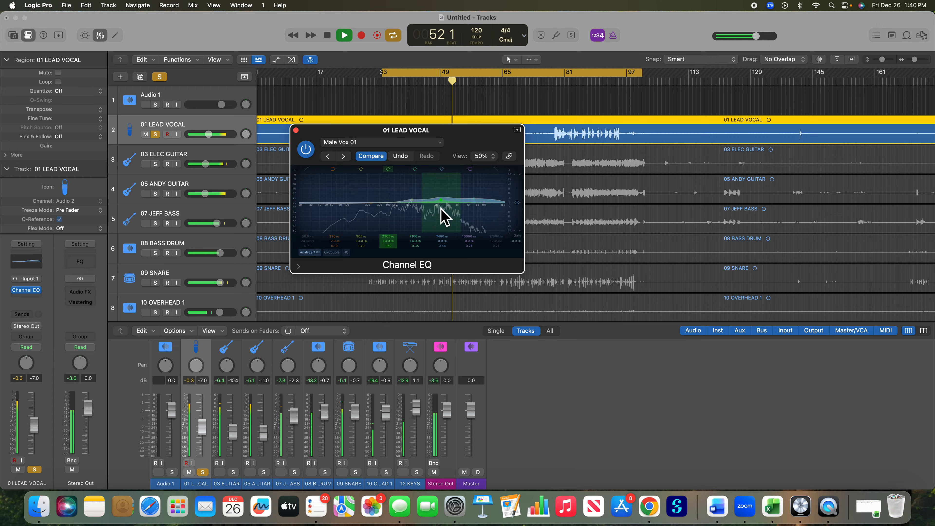
Step: Stop playback and add a Mono->Stereo Space Designer reverb after the Channel EQ on the lead vocal
{"action": "left_click", "coordinate": [329, 37]}
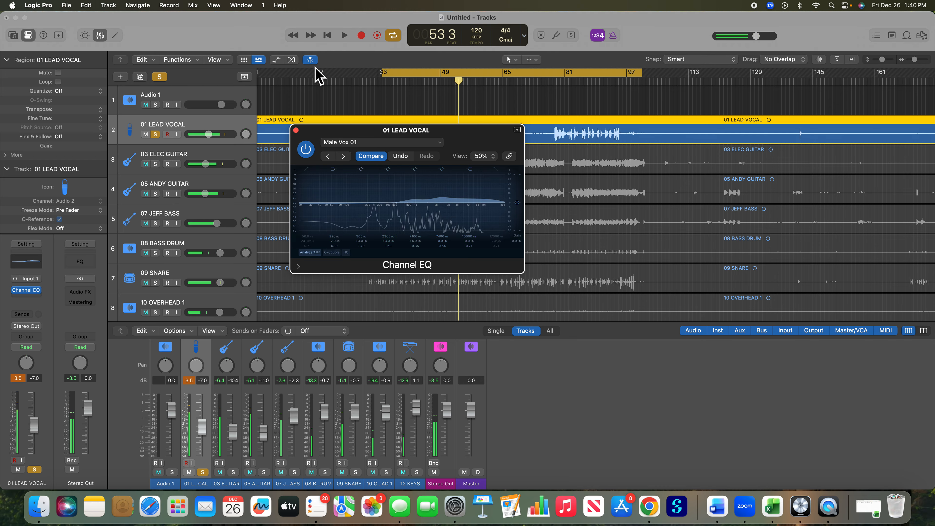
{"action": "left_click", "coordinate": [32, 302]}
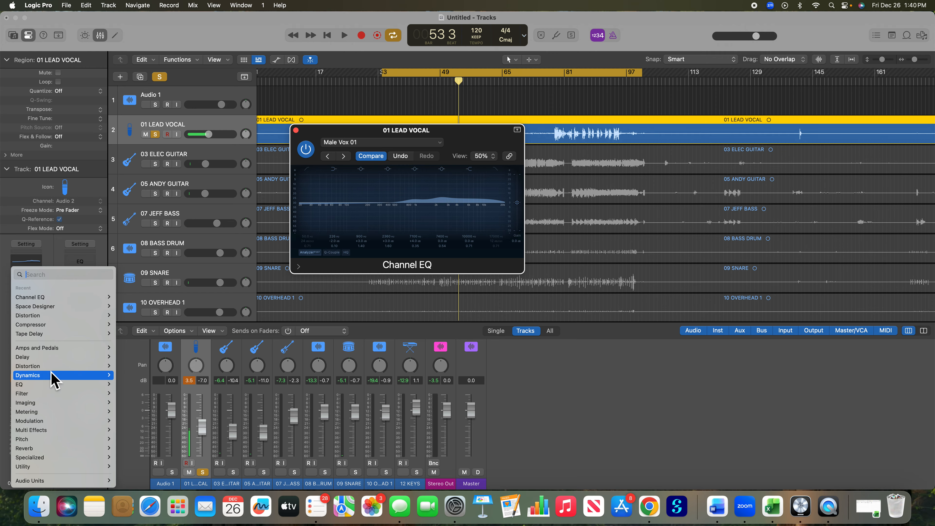
{"action": "mouse_move", "coordinate": [43, 449]}
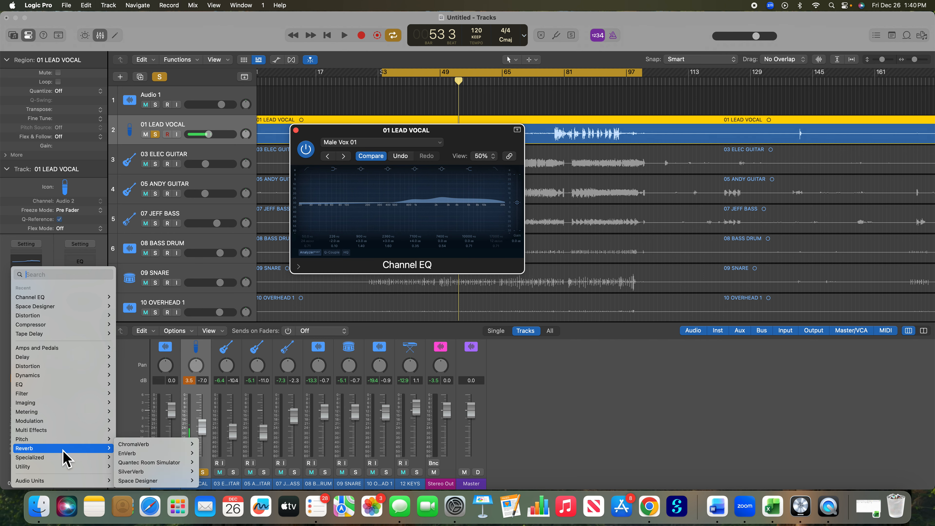
{"action": "mouse_move", "coordinate": [134, 482]}
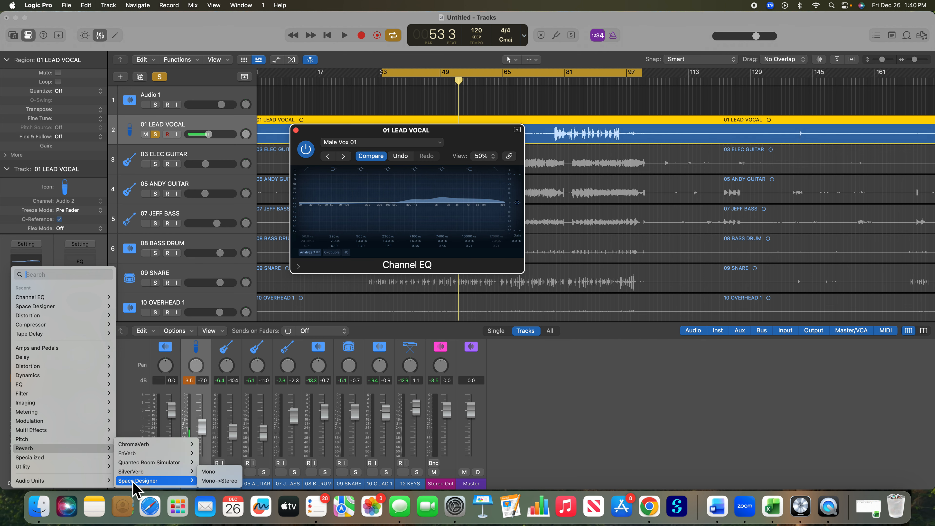
{"action": "left_click", "coordinate": [217, 481]}
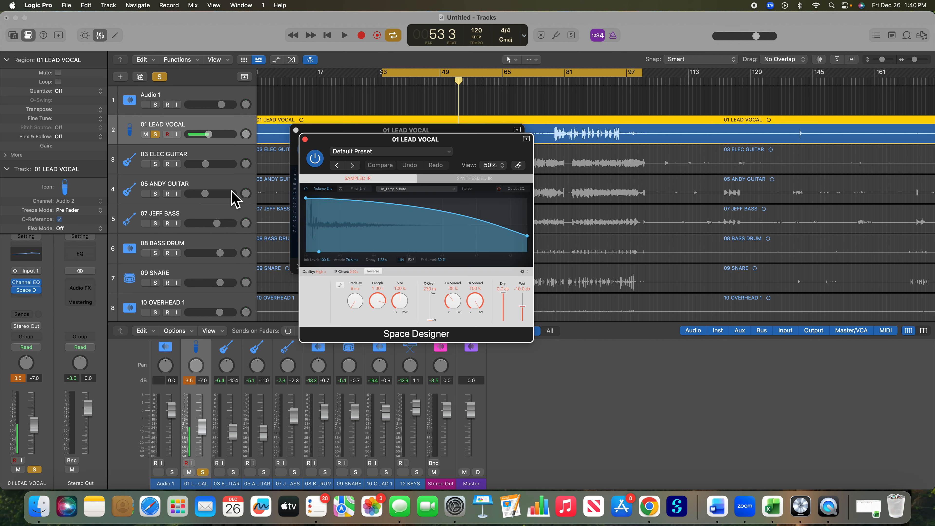
Step: Load the 02.6s Vocal Plate preset from the Large Spaces plate reverbs in Space Designer
{"action": "left_click", "coordinate": [409, 153]}
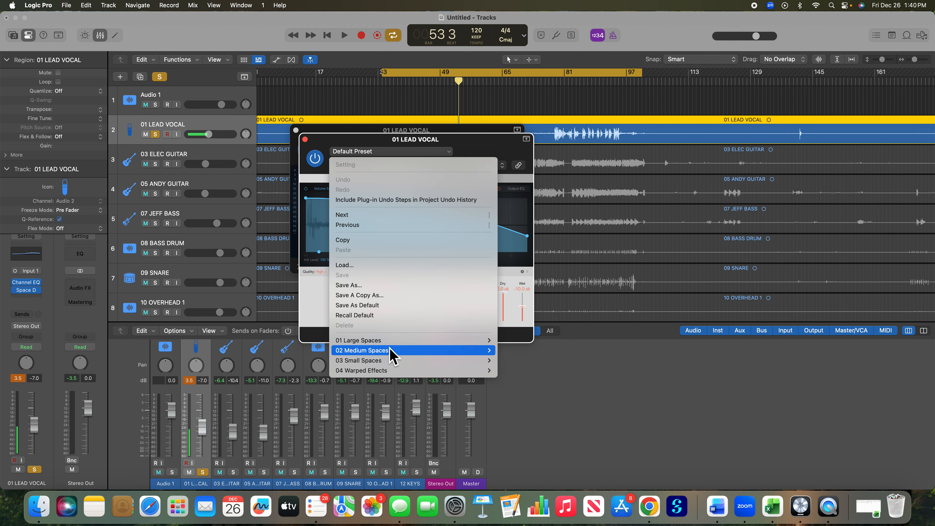
{"action": "mouse_move", "coordinate": [390, 352]}
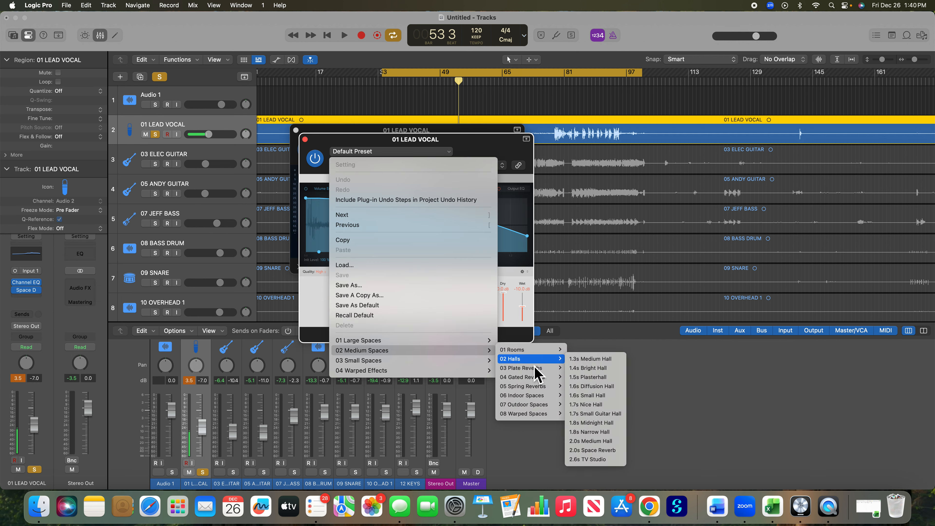
{"action": "mouse_move", "coordinate": [535, 366]}
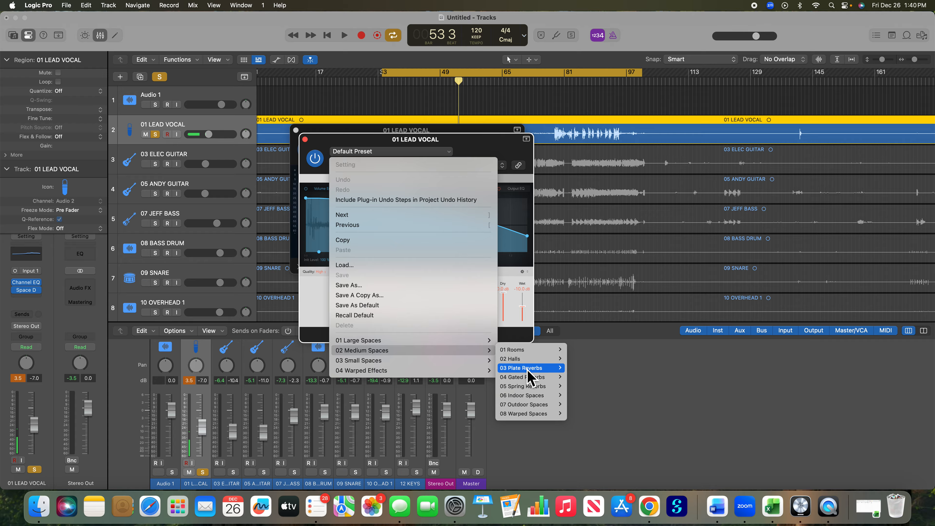
{"action": "mouse_move", "coordinate": [427, 343]}
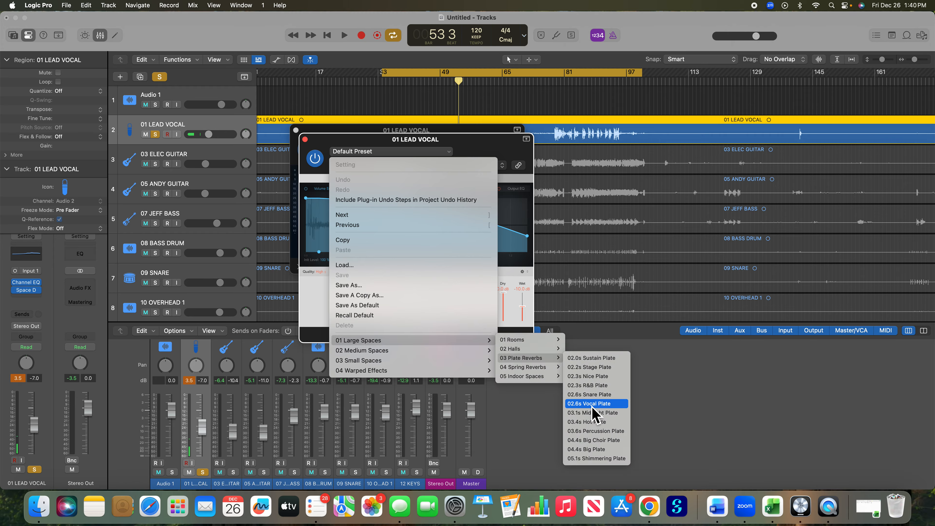
{"action": "left_click", "coordinate": [592, 405]}
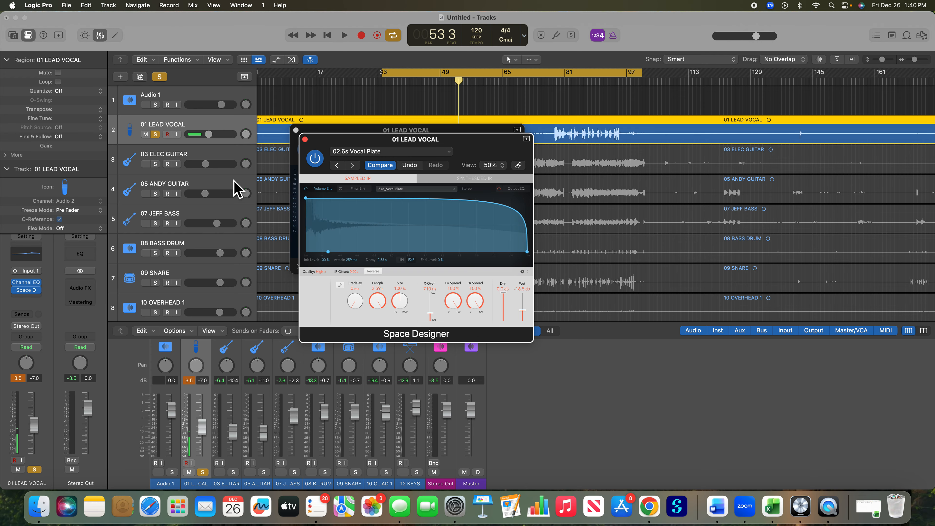
Step: Play the soloed lead vocal, lower the reverb's Wet level to about -22 dB and stop playback
{"action": "left_click", "coordinate": [346, 37]}
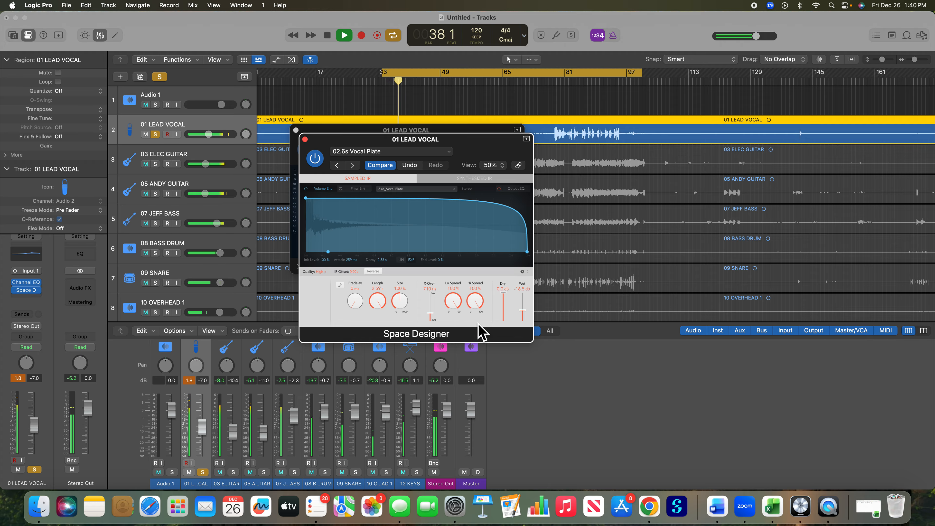
{"action": "left_click_drag", "start_coordinate": [525, 312], "coordinate": [525, 315]}
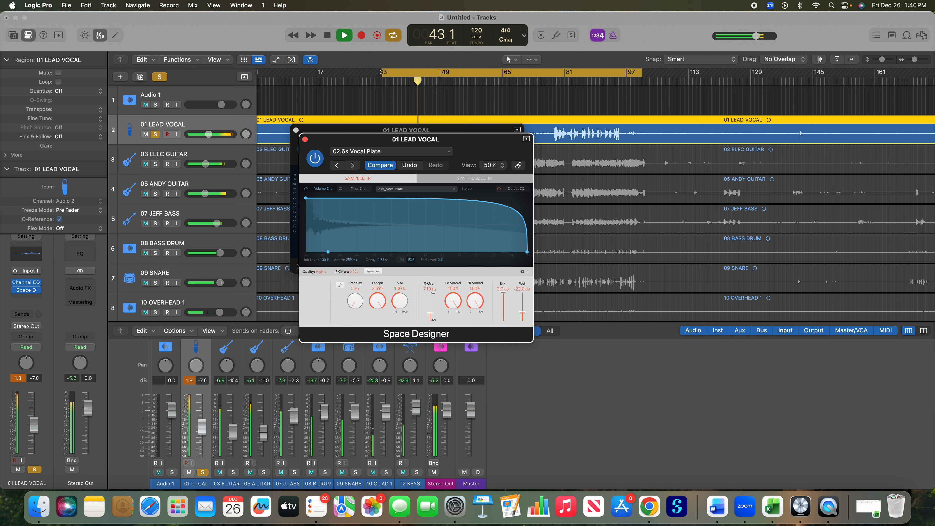
{"action": "left_click", "coordinate": [328, 35]}
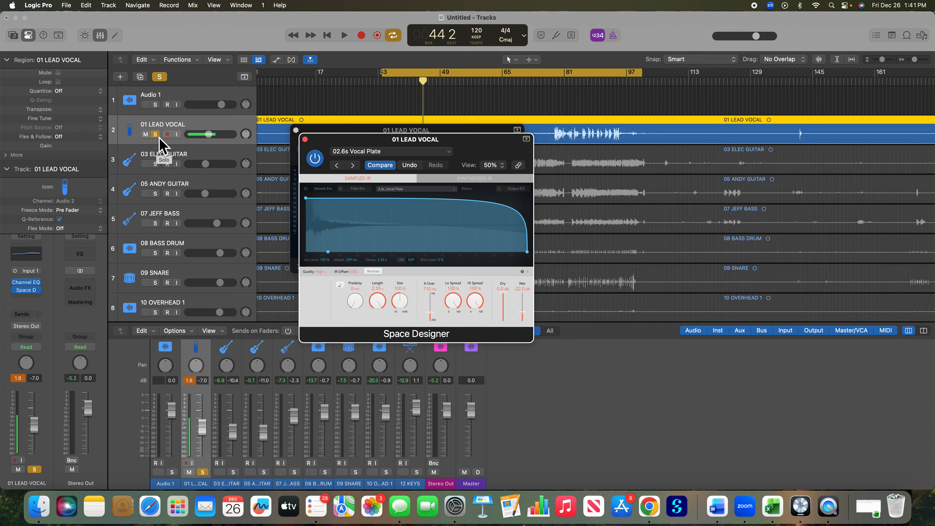
Step: Add a mono Compressor to the lead vocal and load the Classic Rock preset from the Voice category
{"action": "left_click", "coordinate": [26, 298]}
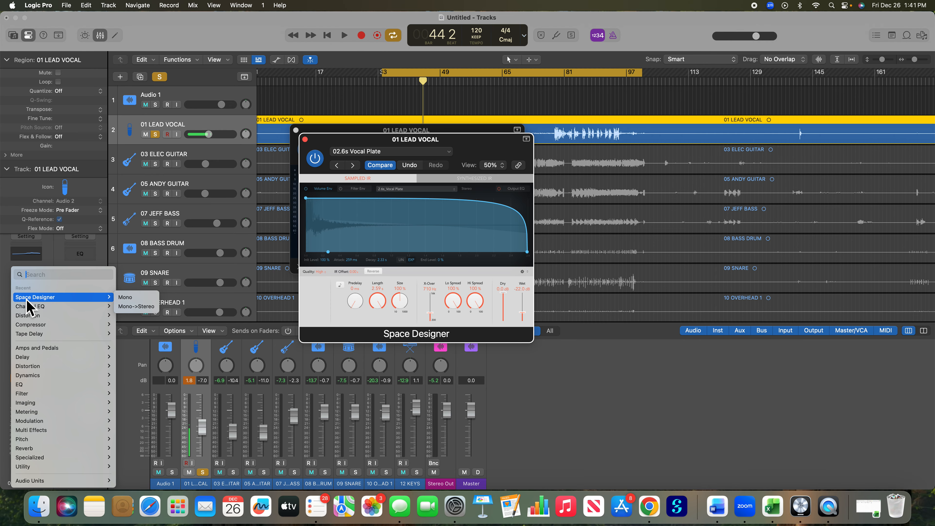
{"action": "mouse_move", "coordinate": [31, 325]}
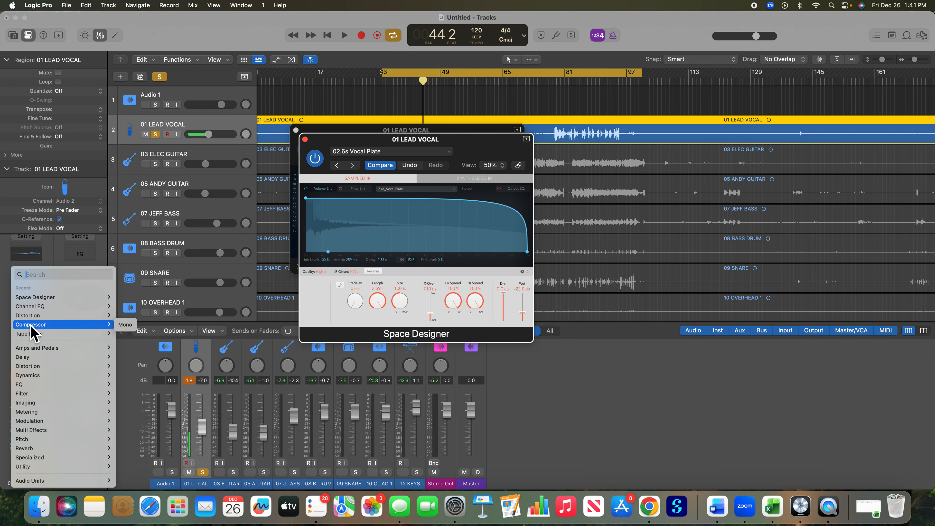
{"action": "left_click", "coordinate": [131, 334]}
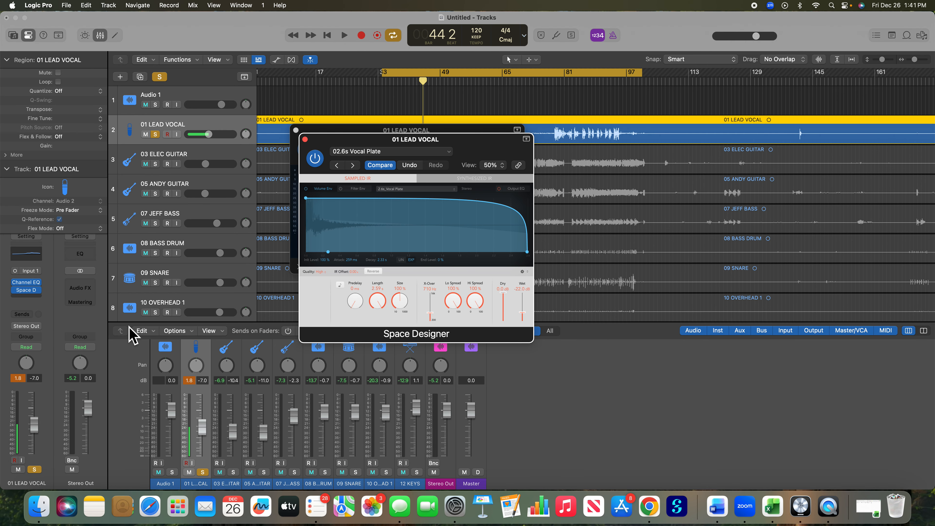
{"action": "left_click", "coordinate": [423, 162]}
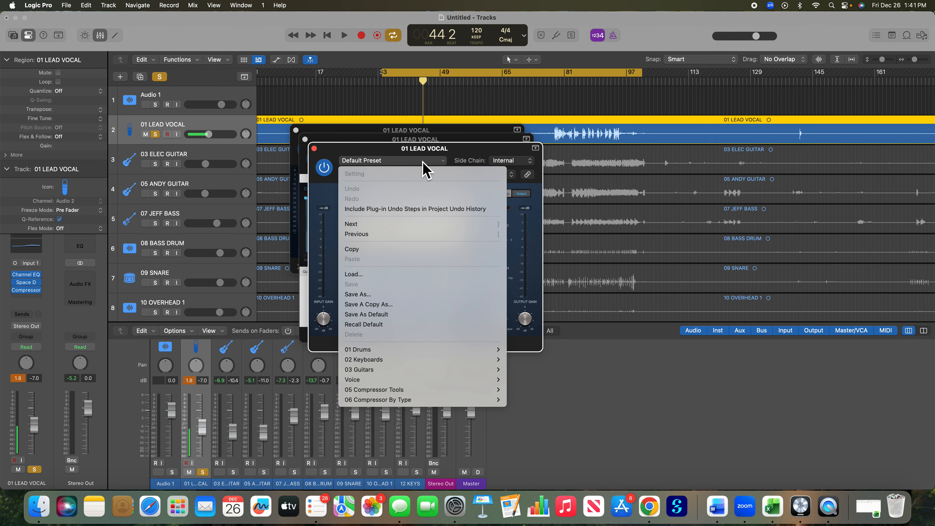
{"action": "mouse_move", "coordinate": [403, 380]}
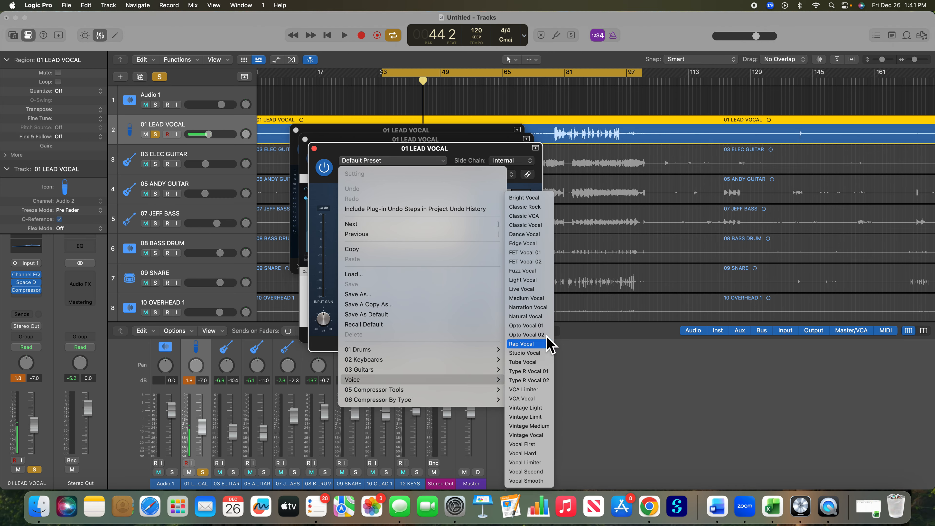
{"action": "left_click", "coordinate": [530, 208]}
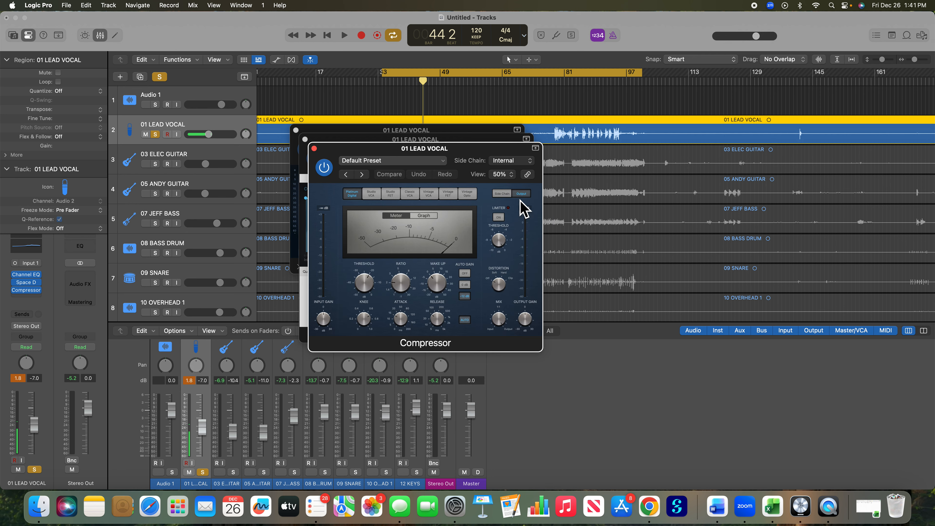
Step: Play the soloed lead vocal and adjust the compressor's attack time
{"action": "left_click", "coordinate": [344, 36]}
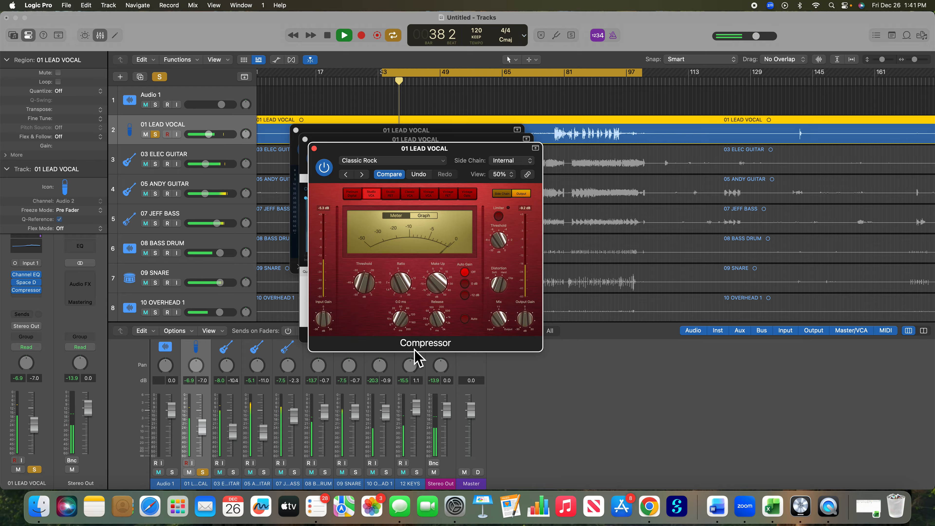
{"action": "mouse_move", "coordinate": [396, 313]}
{"action": "left_mouse_down"}
{"action": "mouse_move", "coordinate": [396, 298]}
{"action": "mouse_move", "coordinate": [394, 305]}
{"action": "left_mouse_up"}
{"action": "left_click_drag", "start_coordinate": [394, 340], "coordinate": [397, 335]}
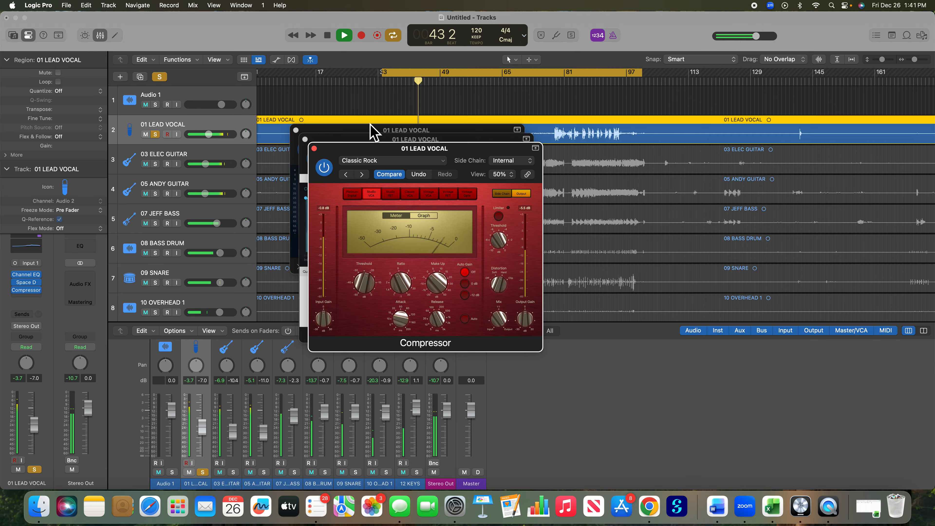
Step: Unsolo the lead vocal, raise its volume to -4.2 dB within the full mix and stop playback
{"action": "left_click", "coordinate": [159, 136]}
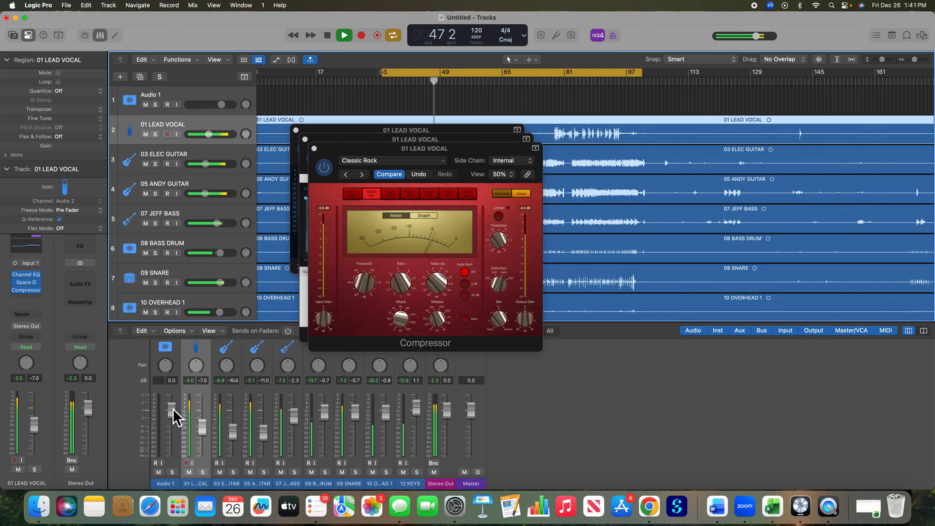
{"action": "left_click_drag", "start_coordinate": [202, 428], "coordinate": [202, 420]}
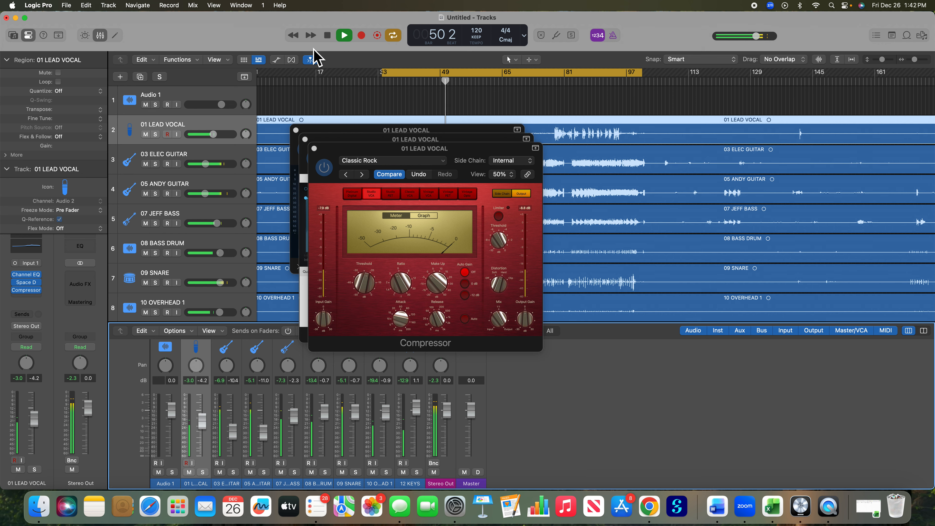
{"action": "left_click", "coordinate": [331, 39]}
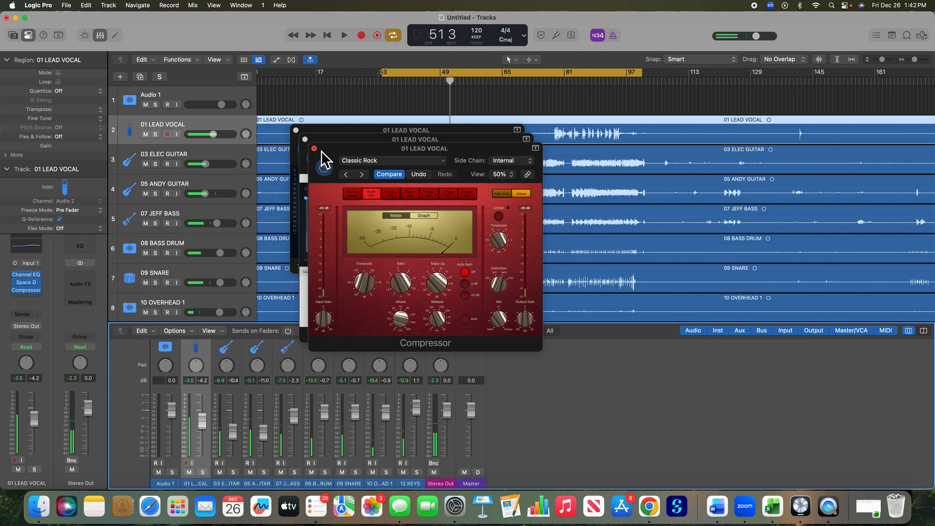
Step: Close the lead vocal's Compressor, Space Designer and Channel EQ windows
{"action": "left_click", "coordinate": [314, 148]}
{"action": "left_click", "coordinate": [305, 138]}
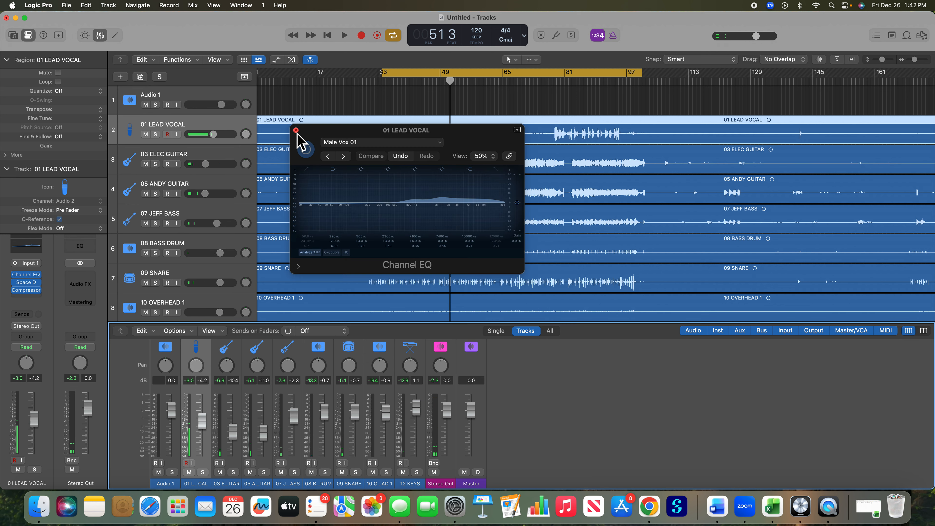
{"action": "left_click", "coordinate": [296, 131]}
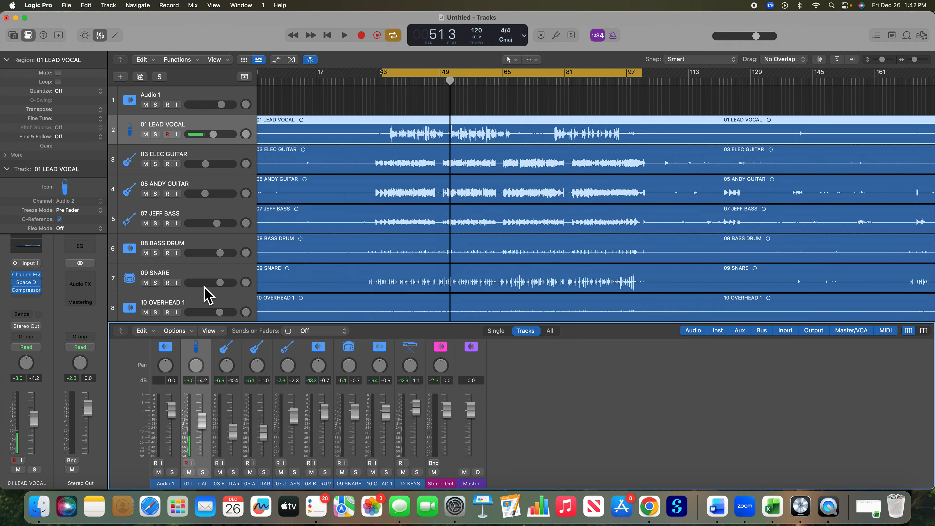
Step: Play the 03 ELEC GUITAR track in solo, add the 05 guitar to the solo, then isolate the 05 guitar
{"action": "left_click", "coordinate": [189, 156]}
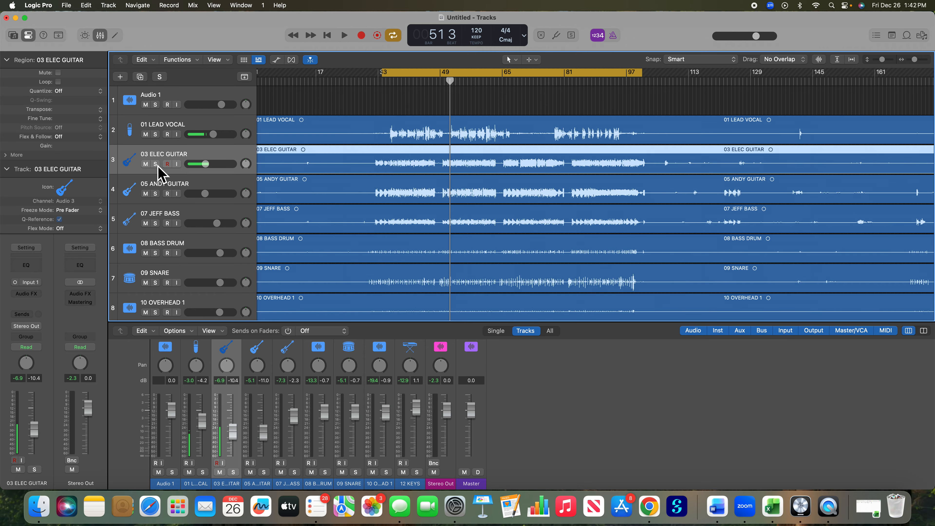
{"action": "left_click", "coordinate": [155, 165]}
{"action": "left_click", "coordinate": [345, 36]}
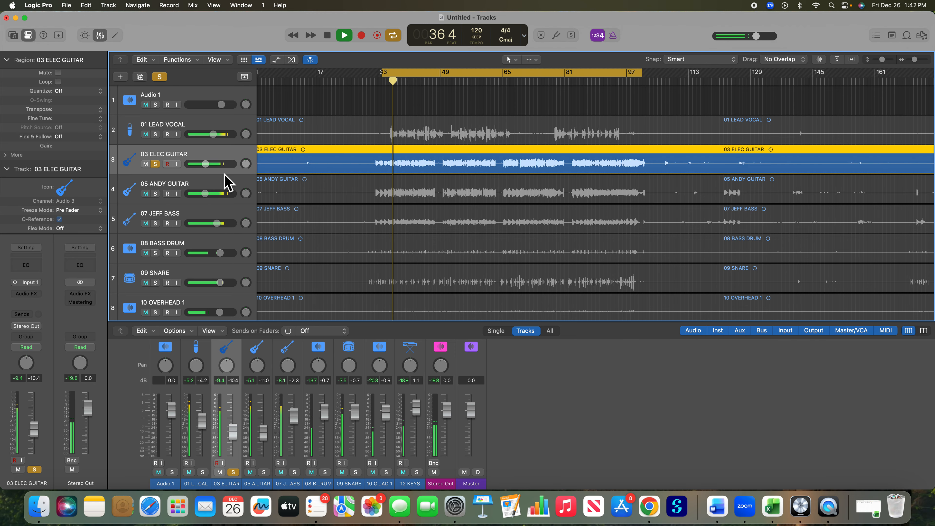
{"action": "left_click", "coordinate": [155, 193]}
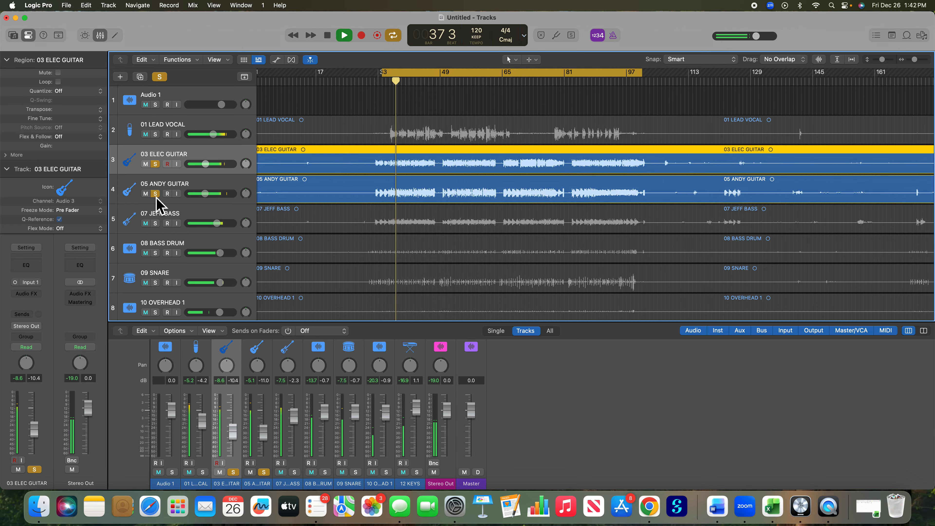
{"action": "left_click", "coordinate": [159, 165]}
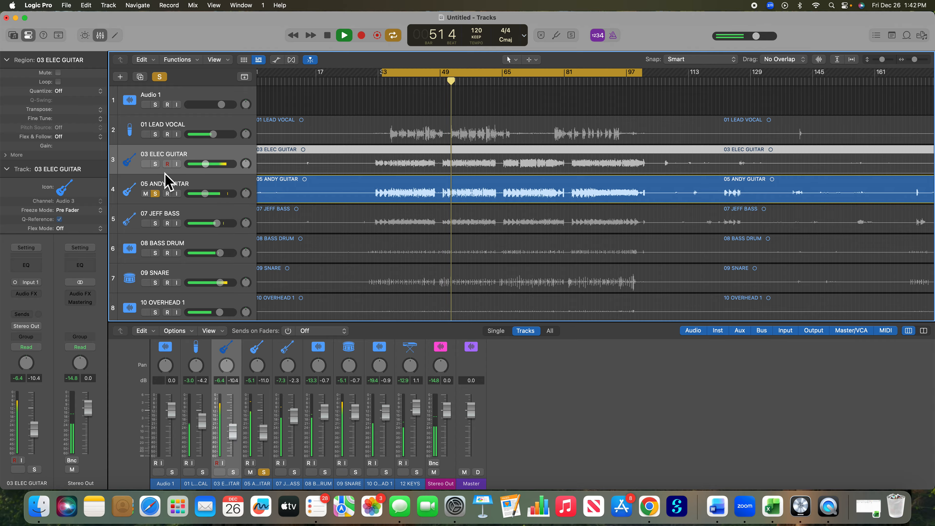
Step: Solo the 03 ELEC GUITAR alongside the 05 guitar, pan them to -25 and +31 respectively, and stop playback
{"action": "left_click", "coordinate": [158, 167]}
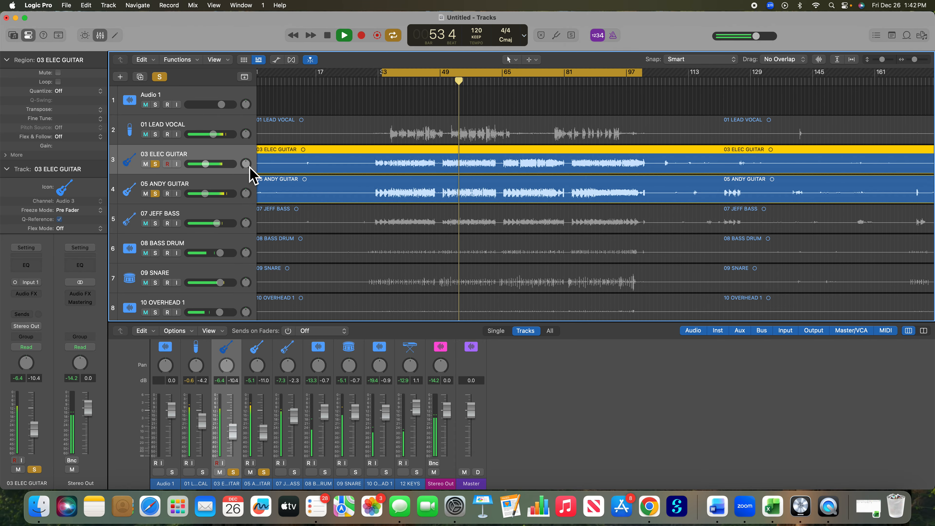
{"action": "mouse_move", "coordinate": [245, 164]}
{"action": "left_mouse_down"}
{"action": "mouse_move", "coordinate": [248, 188]}
{"action": "mouse_move", "coordinate": [249, 171]}
{"action": "left_mouse_up"}
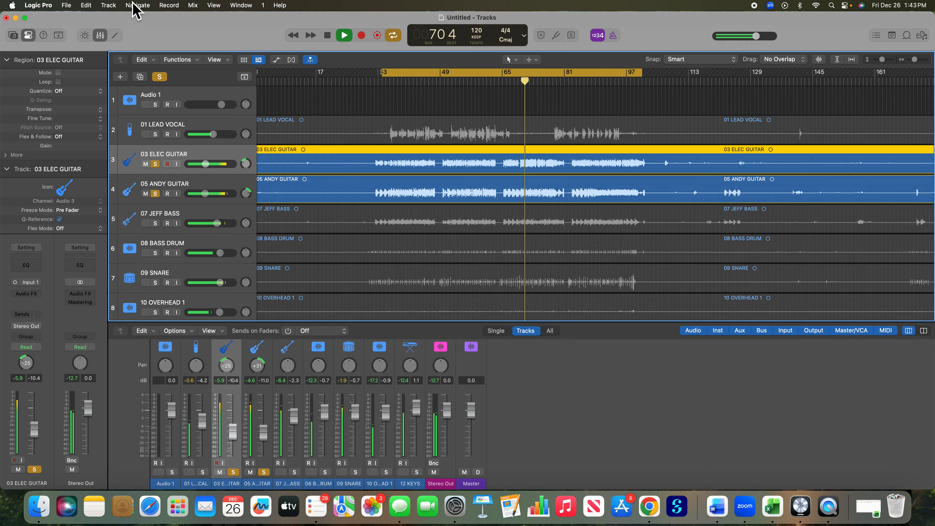
{"action": "left_click", "coordinate": [330, 35]}
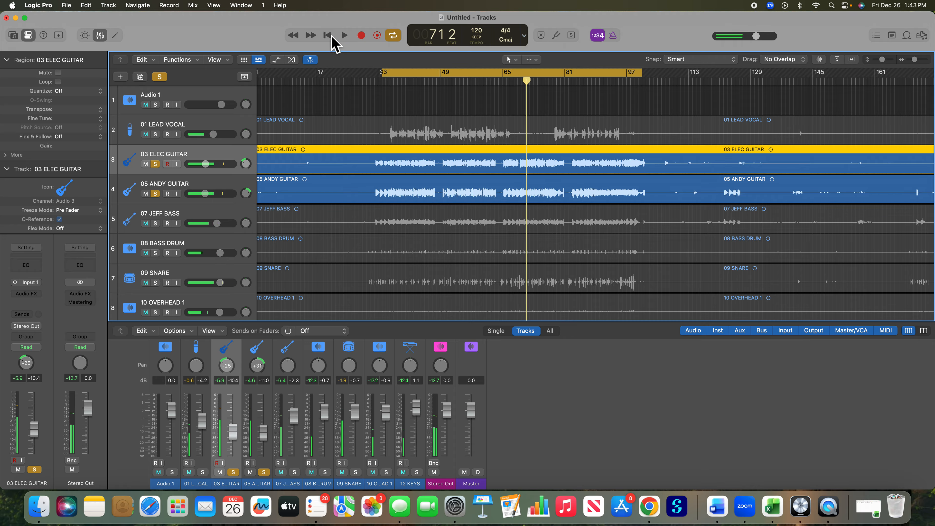